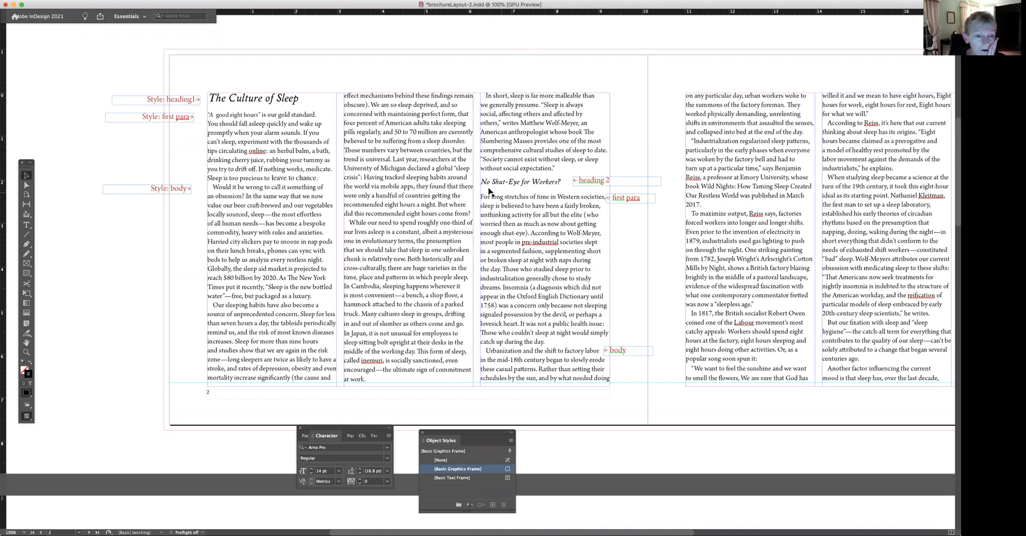
Bring the paragraph styles to the front, keeping the character styles in the same group, and choose the Heading 2 style
click(350, 436)
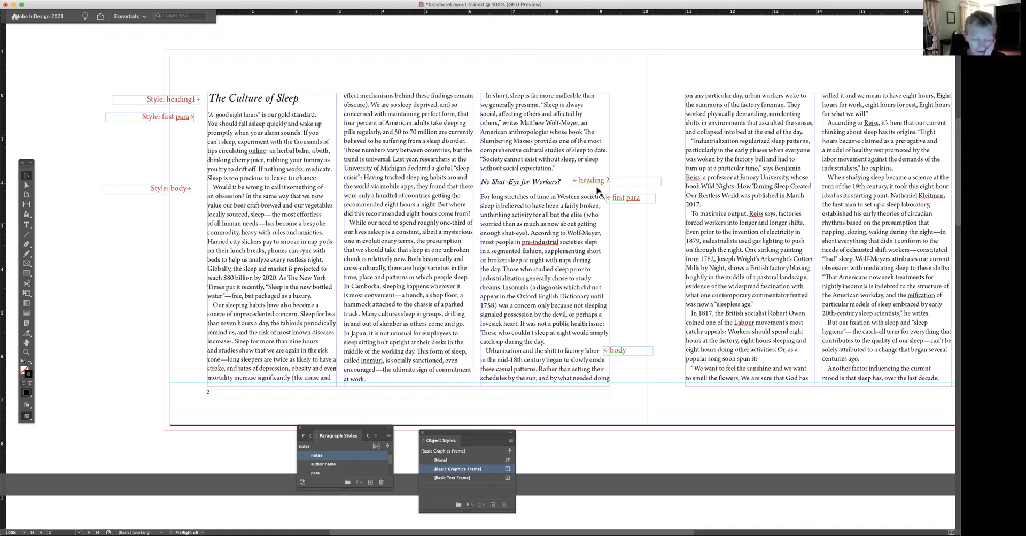
drag(364, 431, 364, 355)
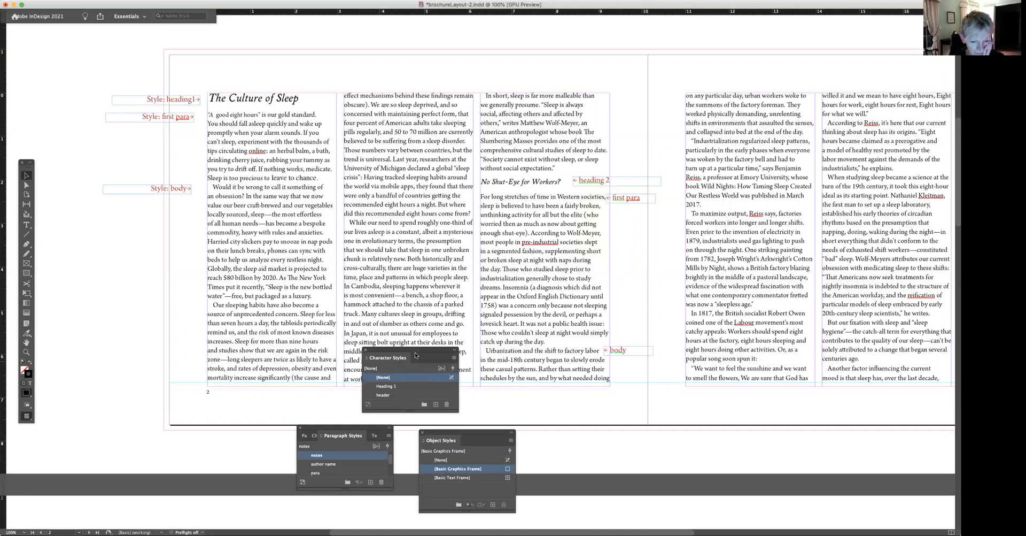
drag(364, 352, 341, 440)
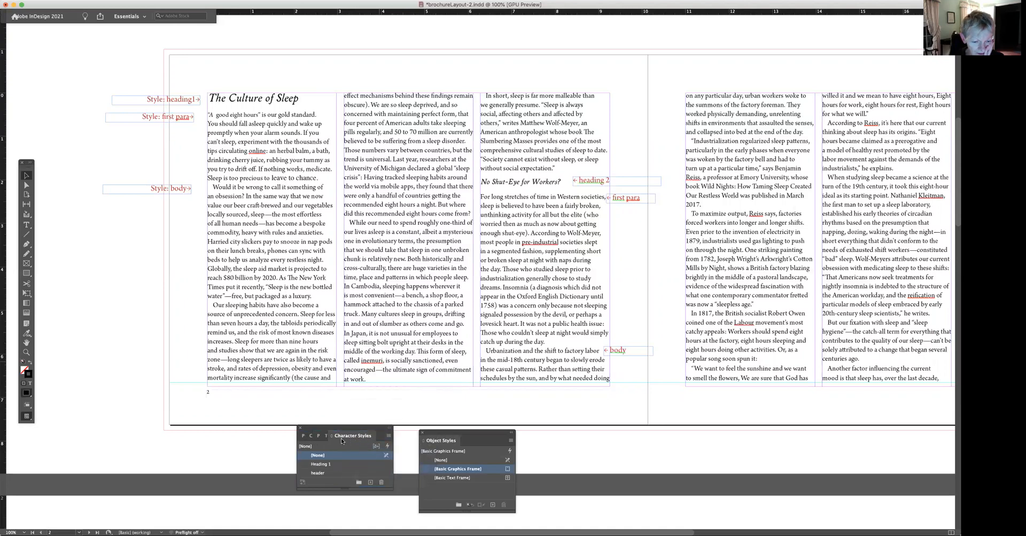
click(318, 435)
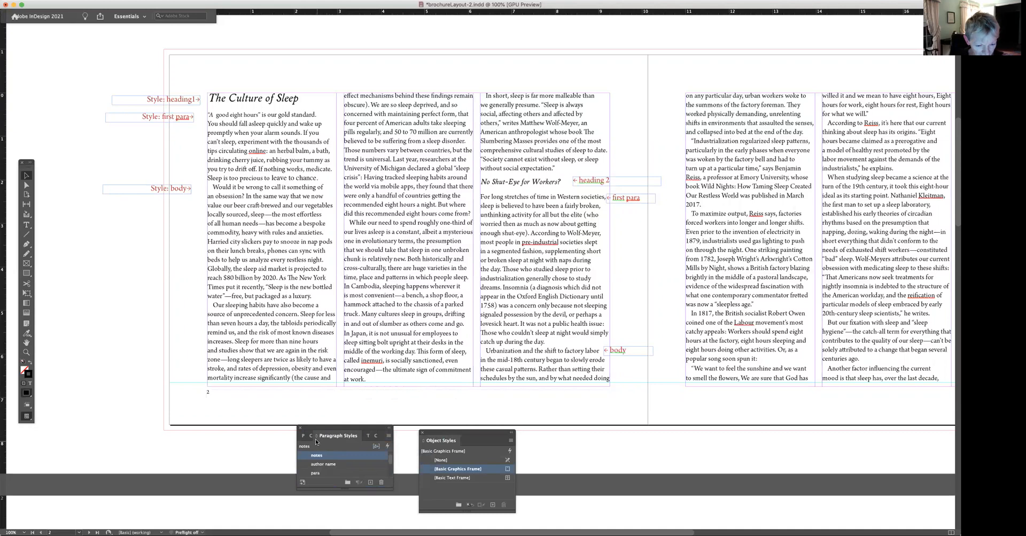
drag(389, 459, 389, 471)
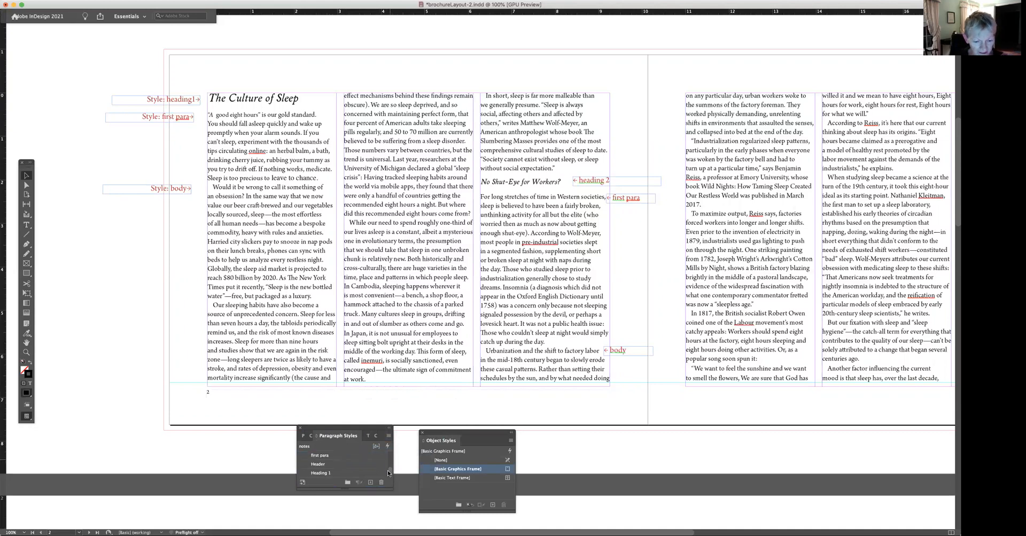
click(328, 455)
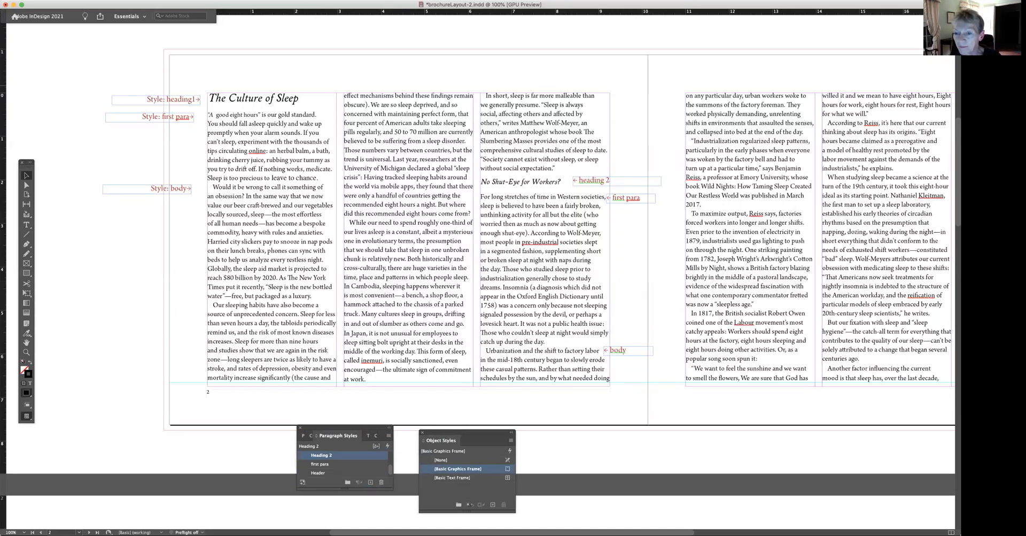
Adjust the top and bottom edges of the third text column on the right-hand page to align with the page margins
scroll(479, 239, right, 5)
scroll(479, 239, up, 2)
scroll(480, 239, down, 2)
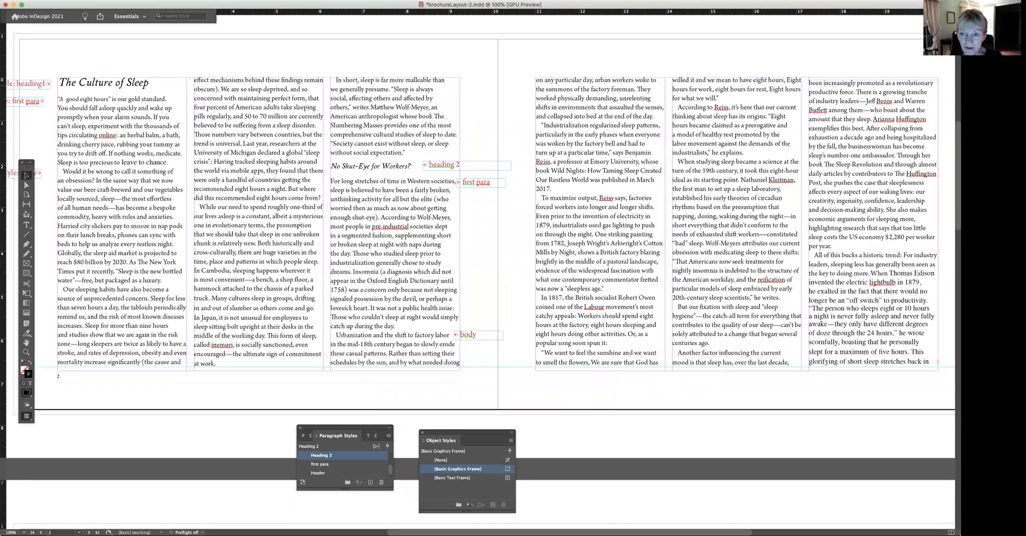
scroll(480, 239, right, 3)
click(795, 110)
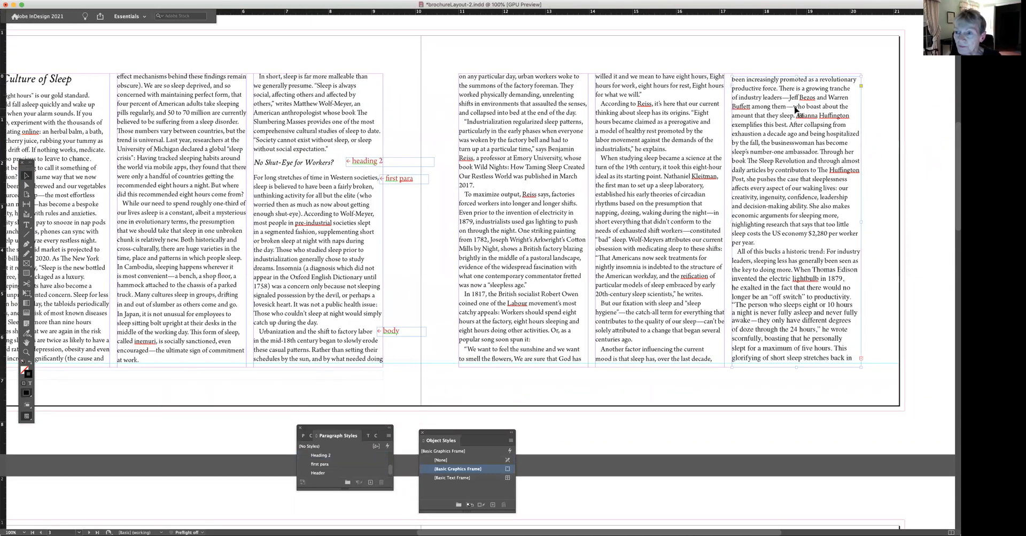
drag(796, 75, 796, 71)
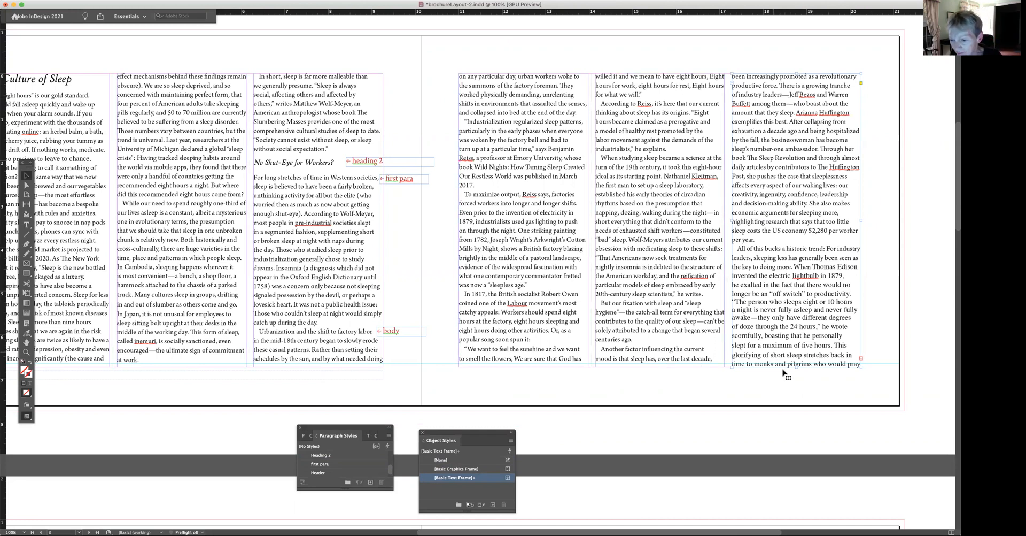
drag(796, 367, 795, 365)
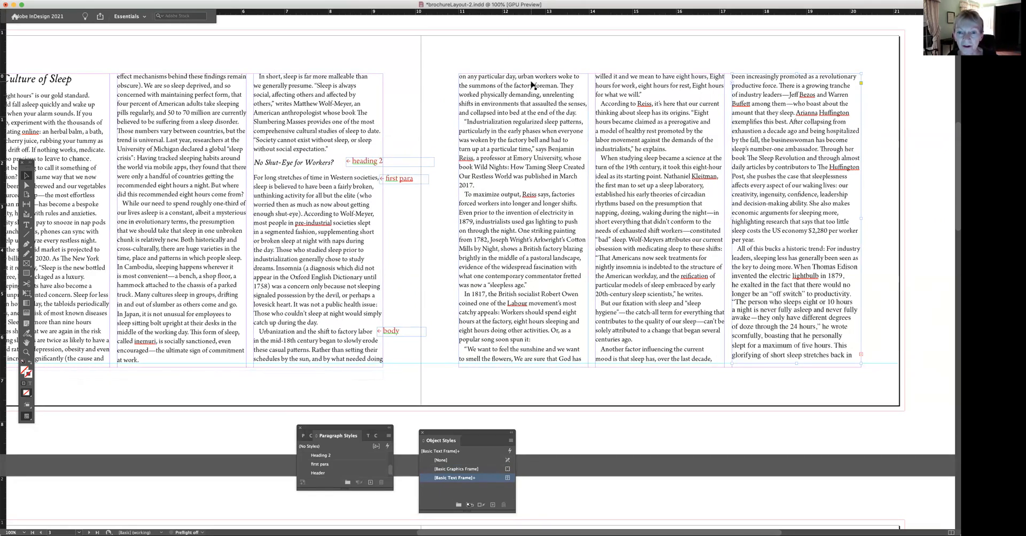
With no text frame selected, place the image sleeping on a bed.psd and position it over the right-hand page's second and third columns
click(475, 182)
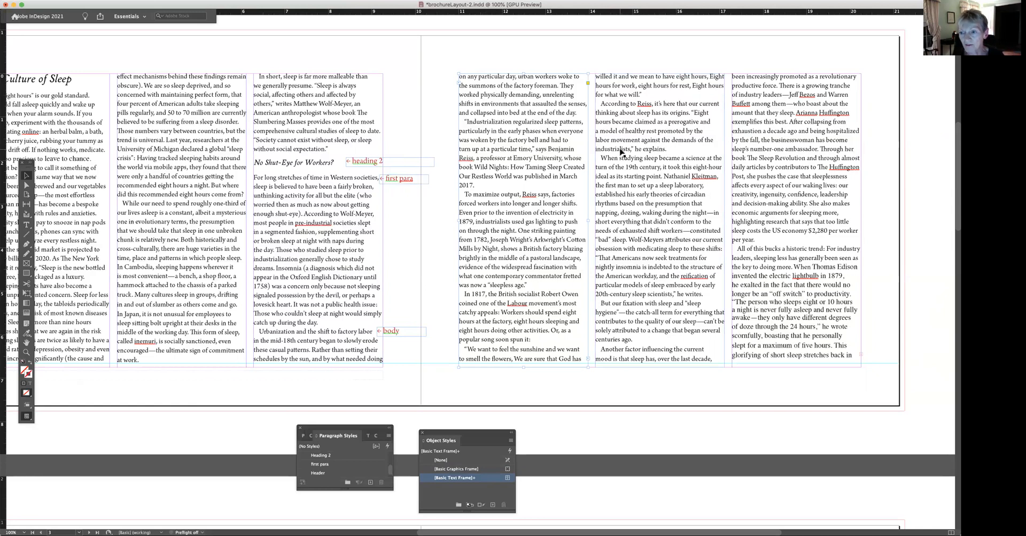
click(912, 194)
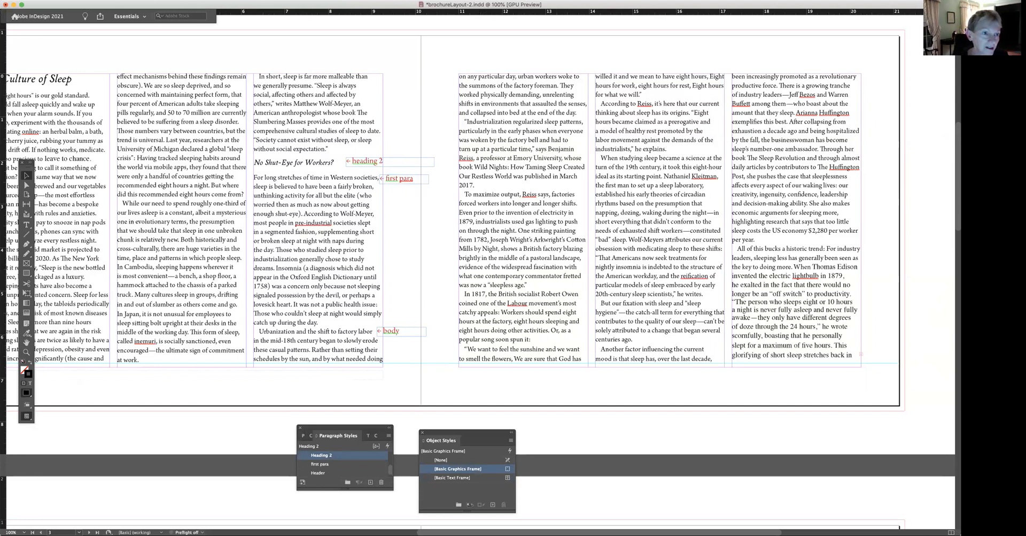
click(58, 1)
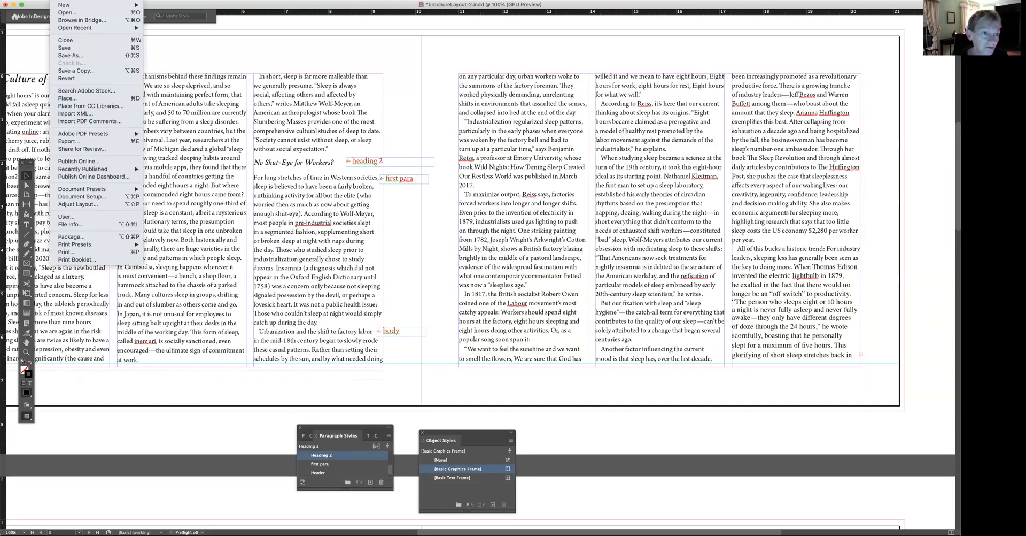
click(68, 99)
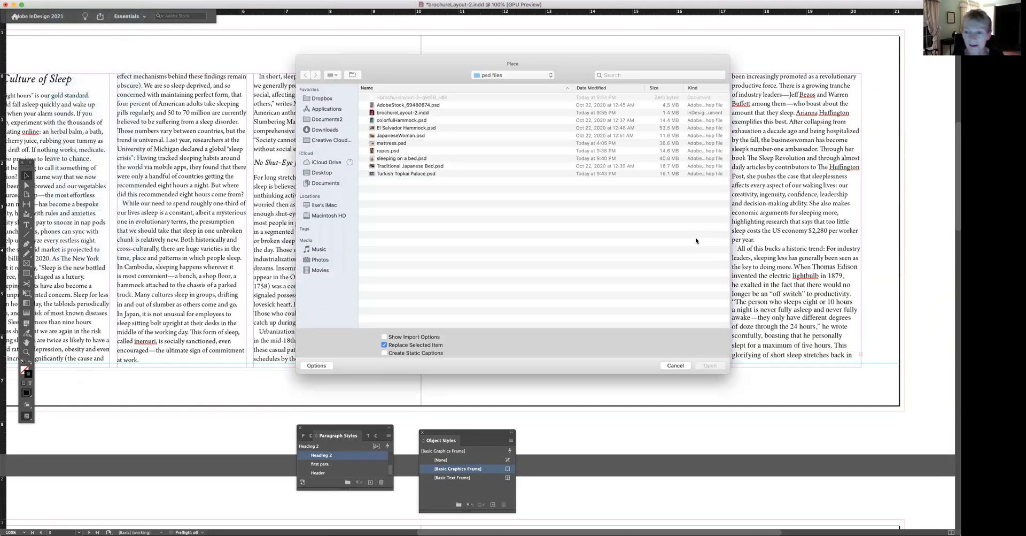
click(405, 159)
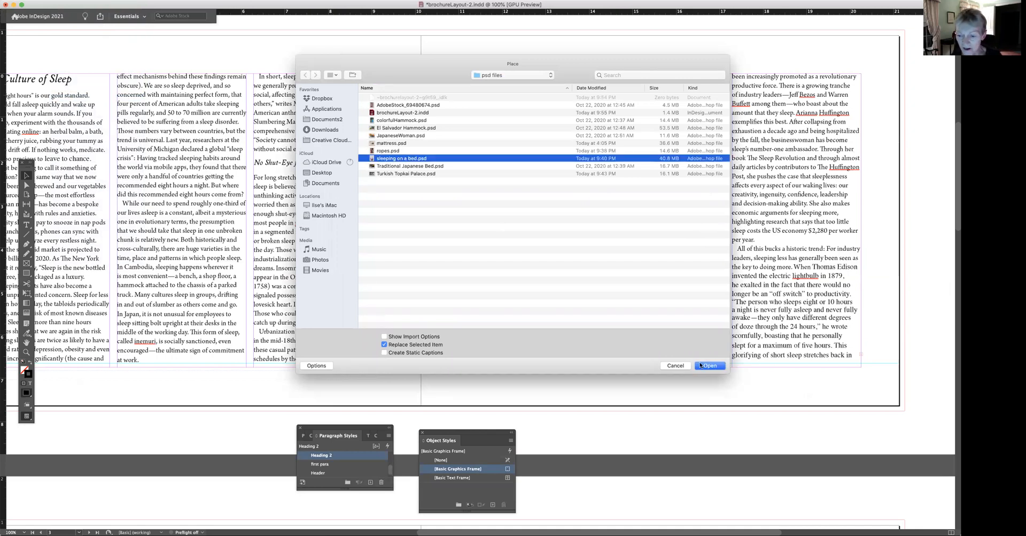
click(709, 366)
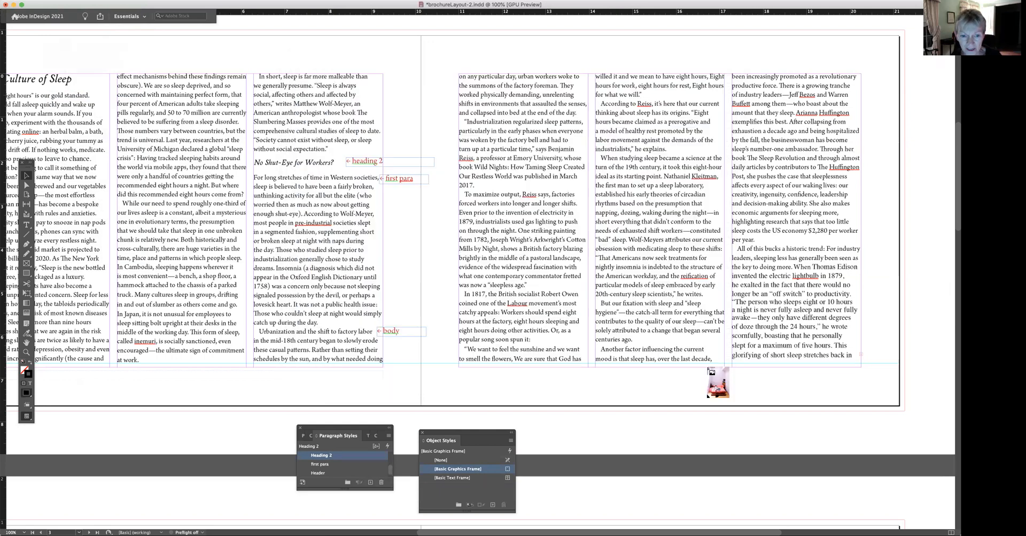
click(876, 123)
drag(923, 333, 618, 167)
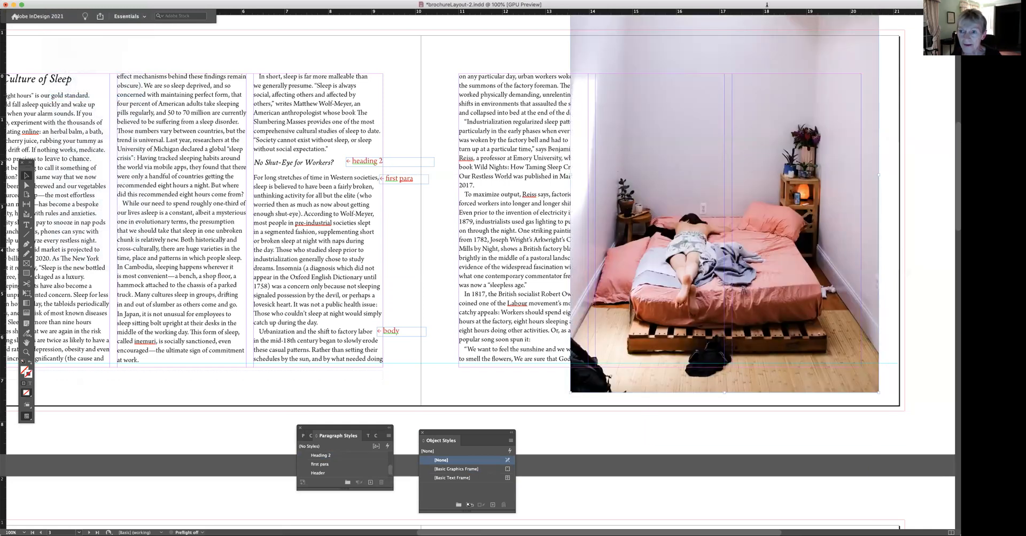
drag(769, 24, 770, 41)
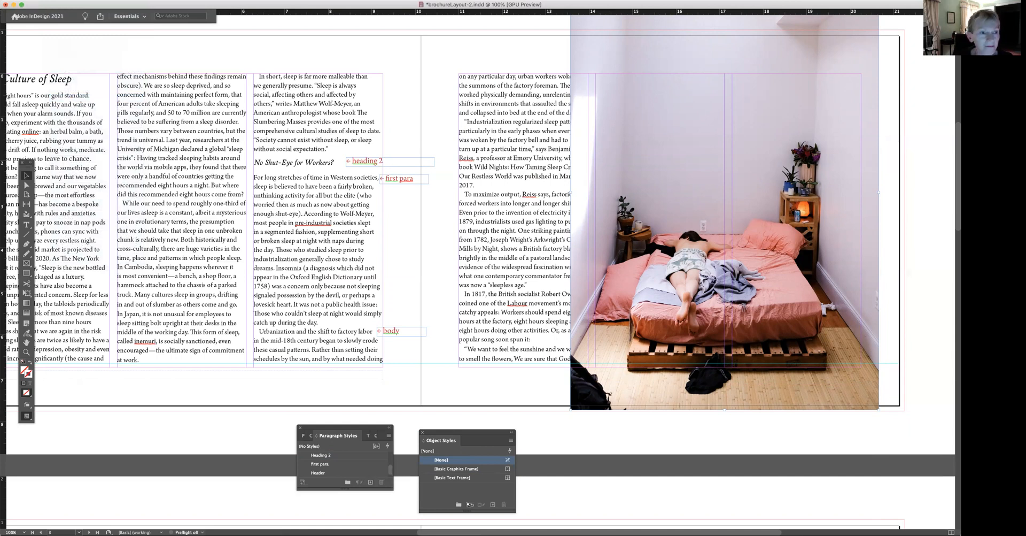
Scale the placed photo to 50% and move it over the right-hand page's first column, flush with the top margin
click(140, 1)
mouse_move(149, 6)
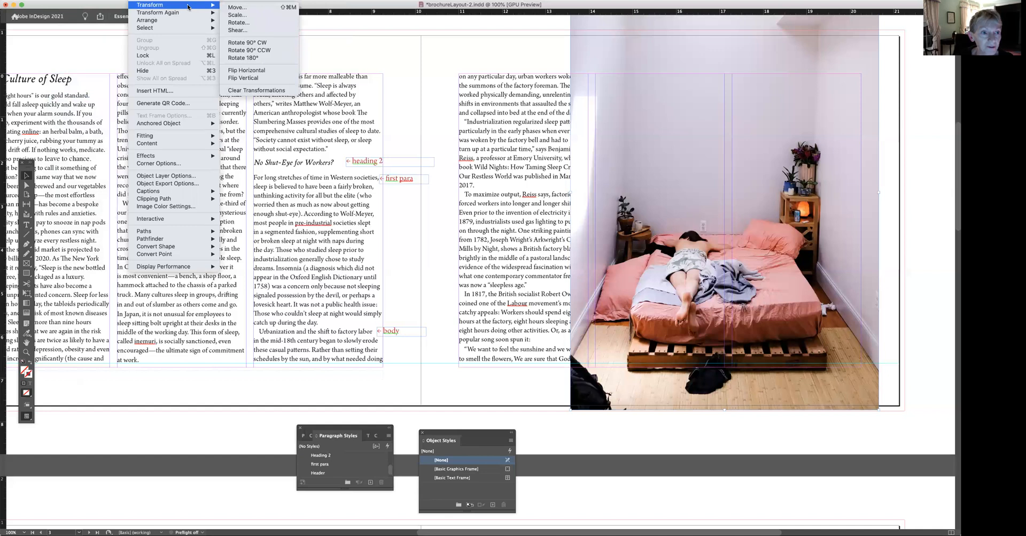
click(240, 17)
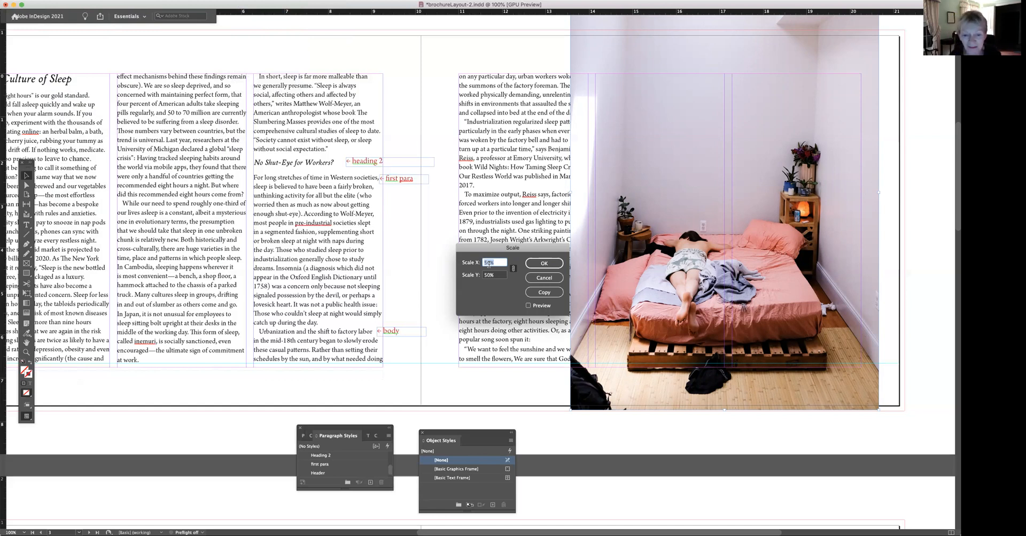
click(544, 264)
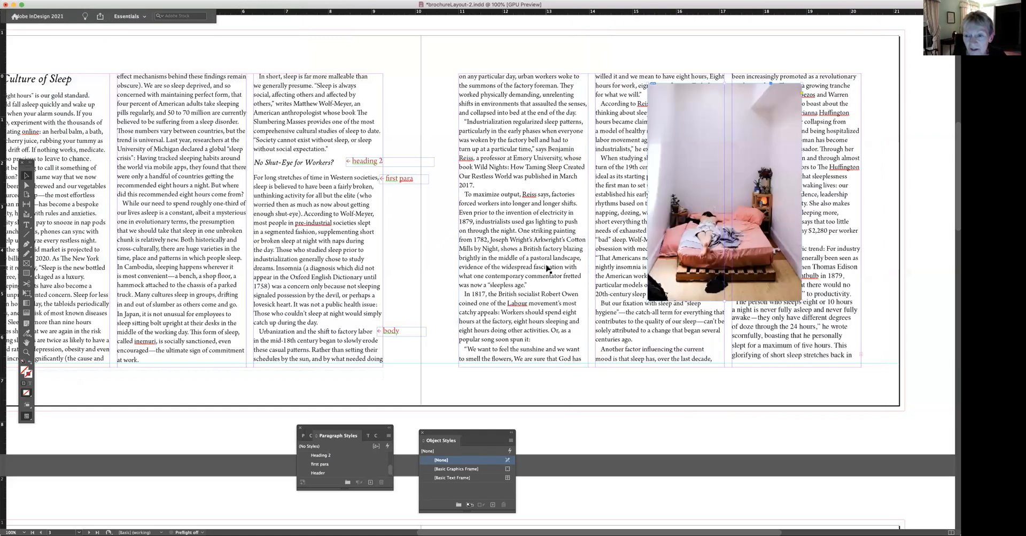
drag(765, 109, 556, 98)
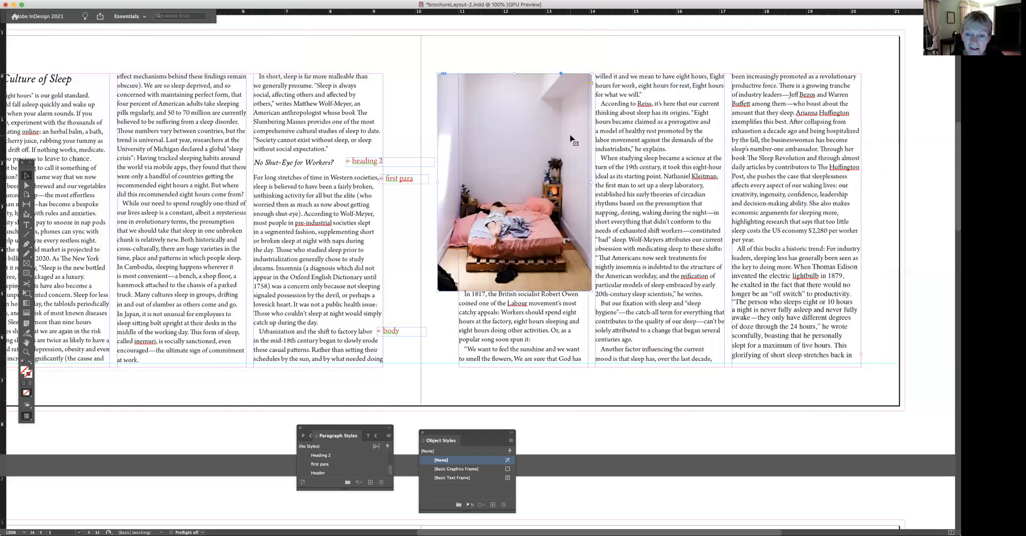
drag(572, 139, 573, 139)
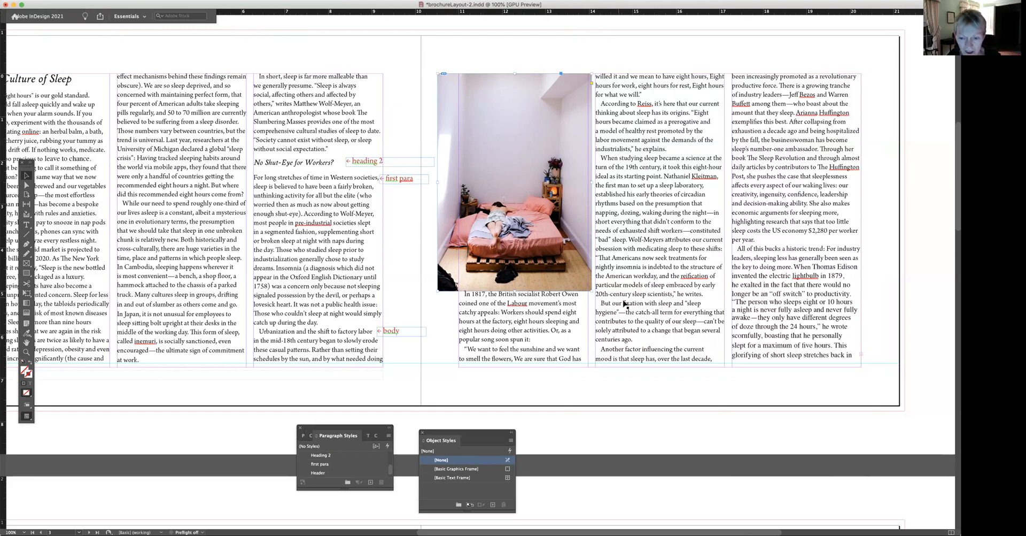
Shrink the photo slightly, trim both sides of its frame to the first column's width, and nudge it into line with the column edges
drag(437, 290, 485, 291)
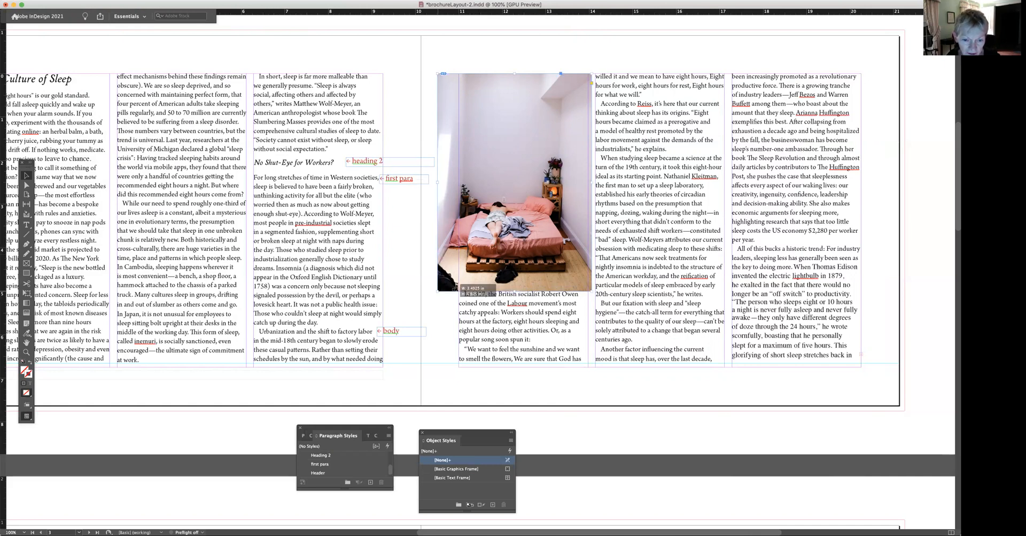
mouse_move(458, 287)
mouse_down()
mouse_move(471, 290)
mouse_move(466, 282)
mouse_up()
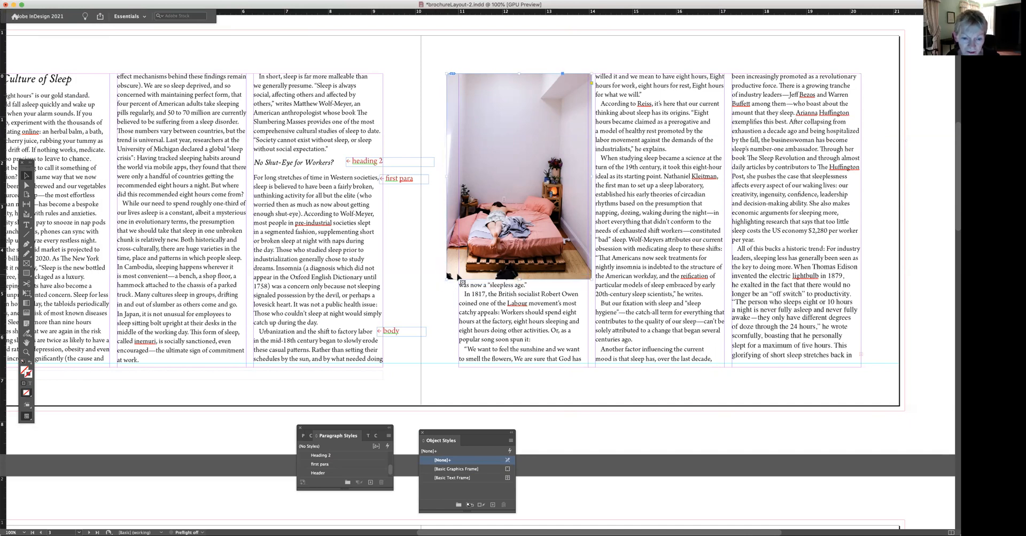
drag(445, 279, 458, 278)
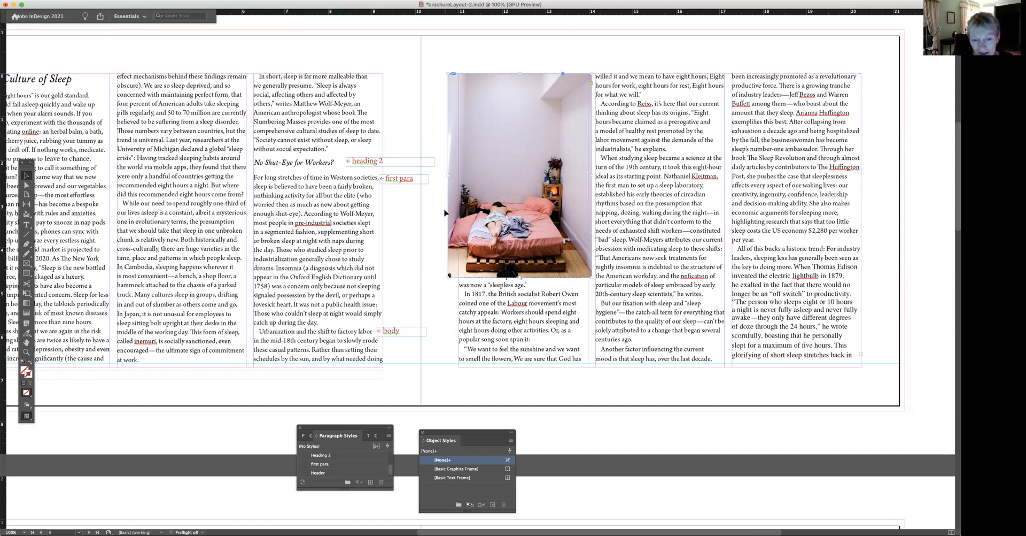
drag(448, 175, 454, 176)
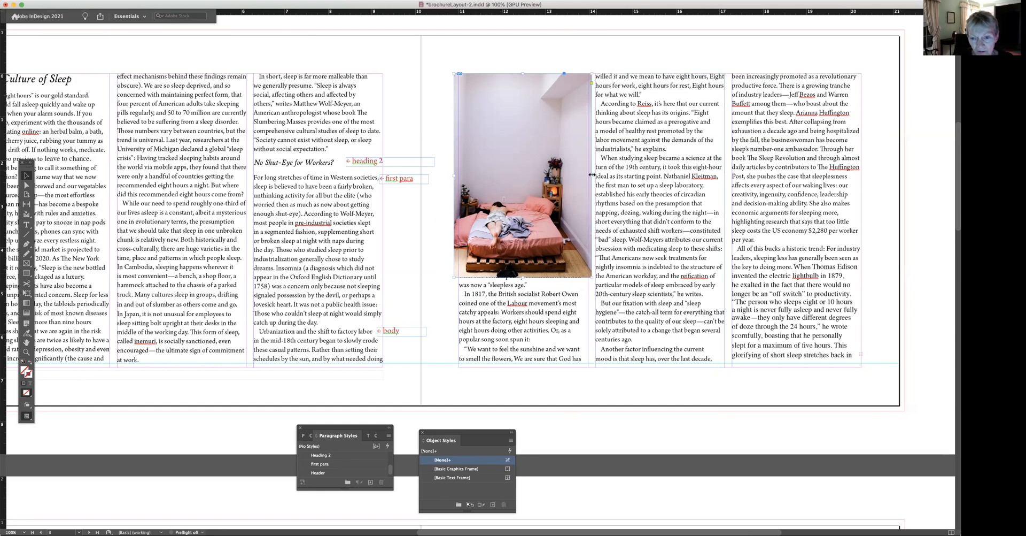
drag(593, 175, 588, 175)
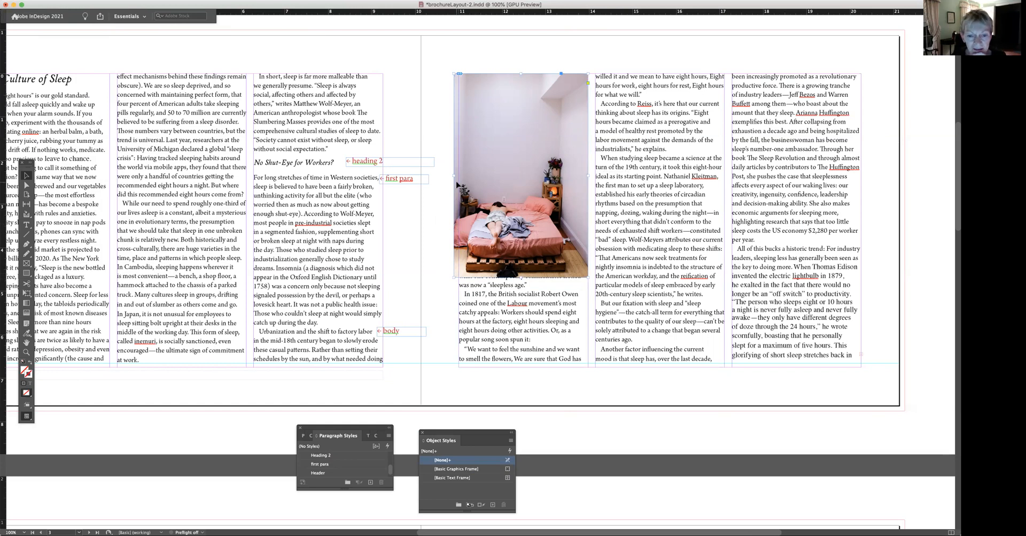
drag(588, 175, 586, 176)
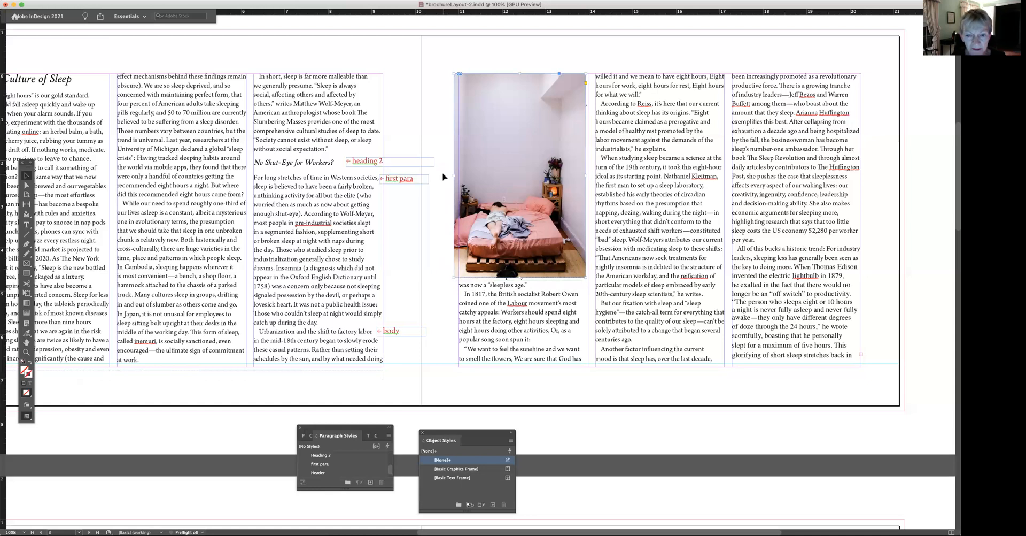
drag(453, 175, 457, 174)
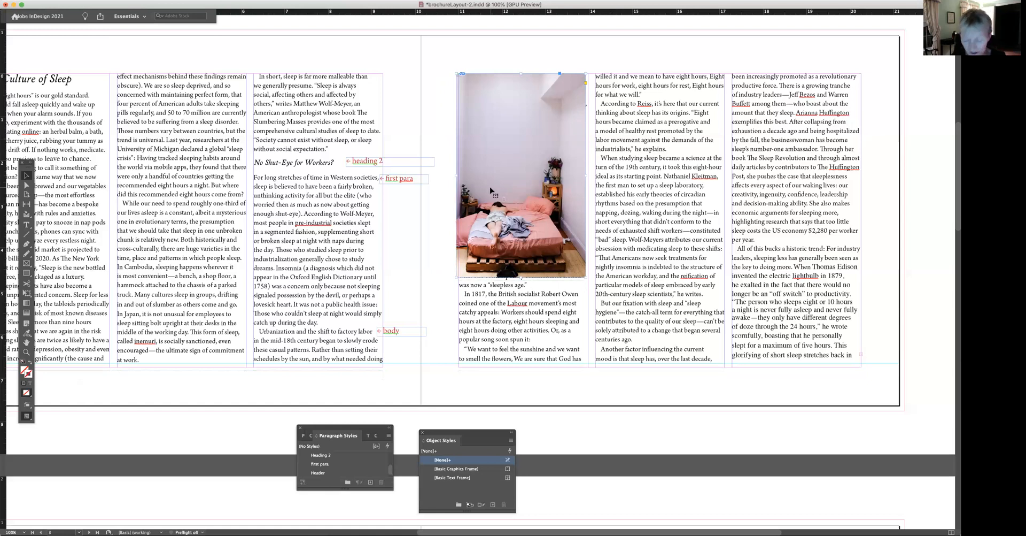
key(Right)
key(Right)
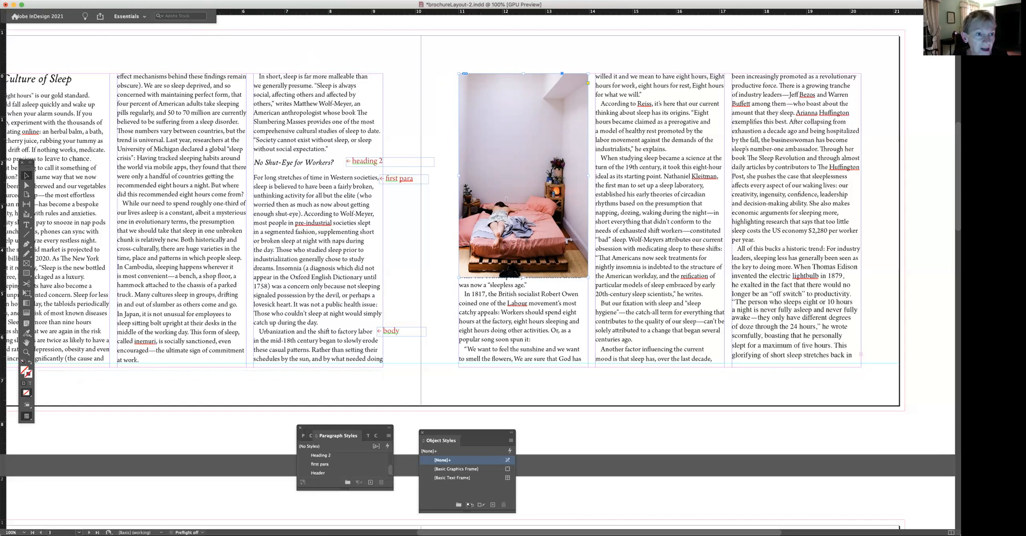
Hide and reshow the object styles, and place their list over the left-hand page's third column, near the photo
click(137, 1)
mouse_move(208, 1)
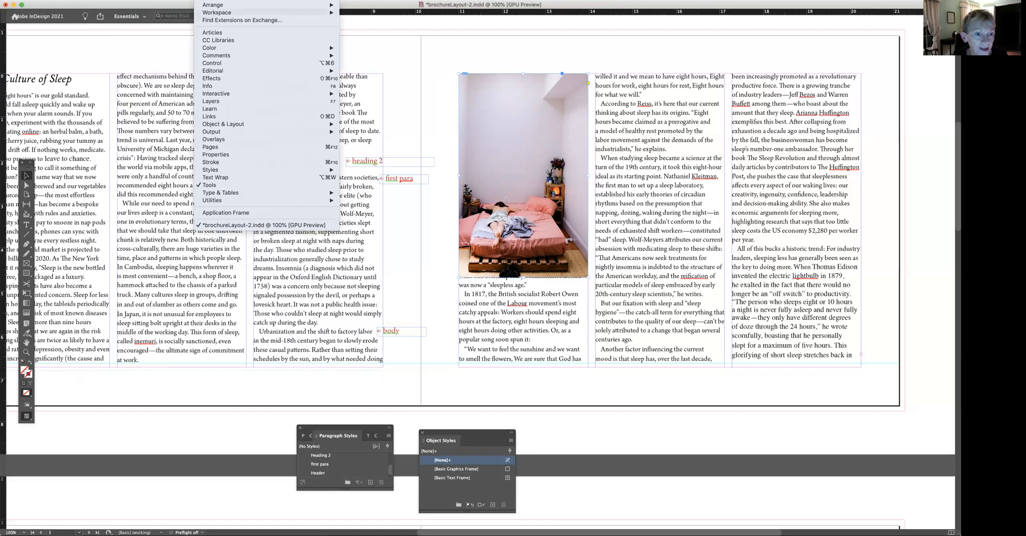
mouse_move(232, 172)
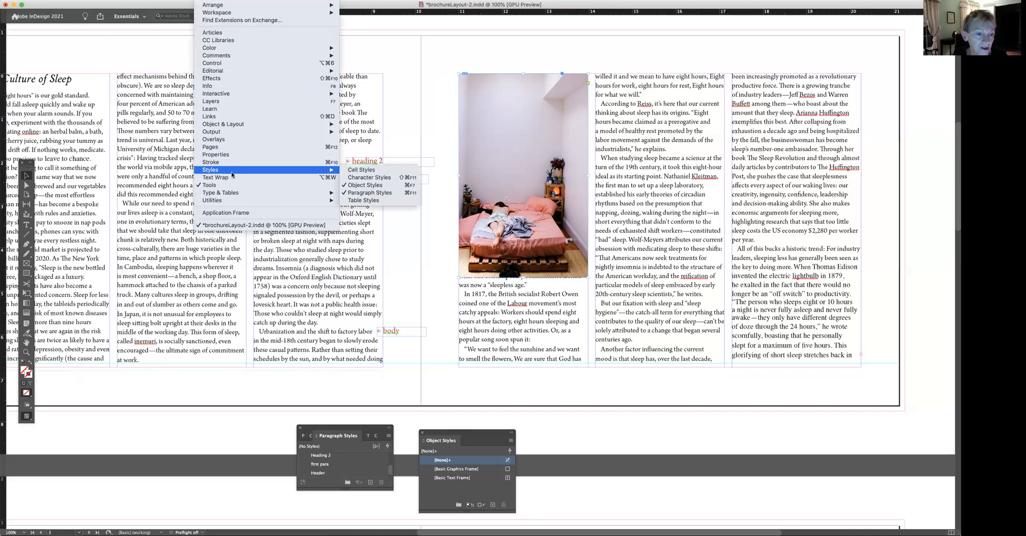
click(365, 185)
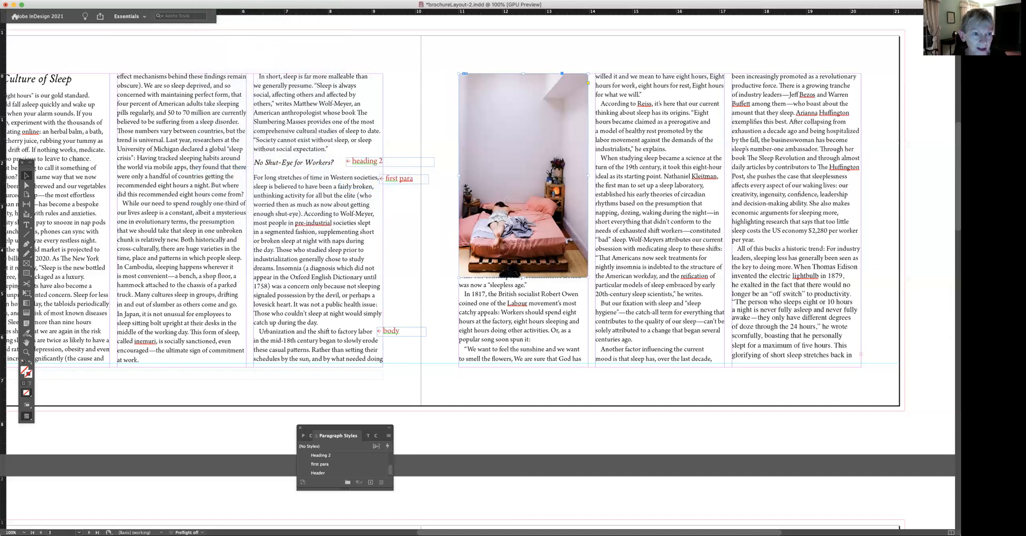
click(209, 1)
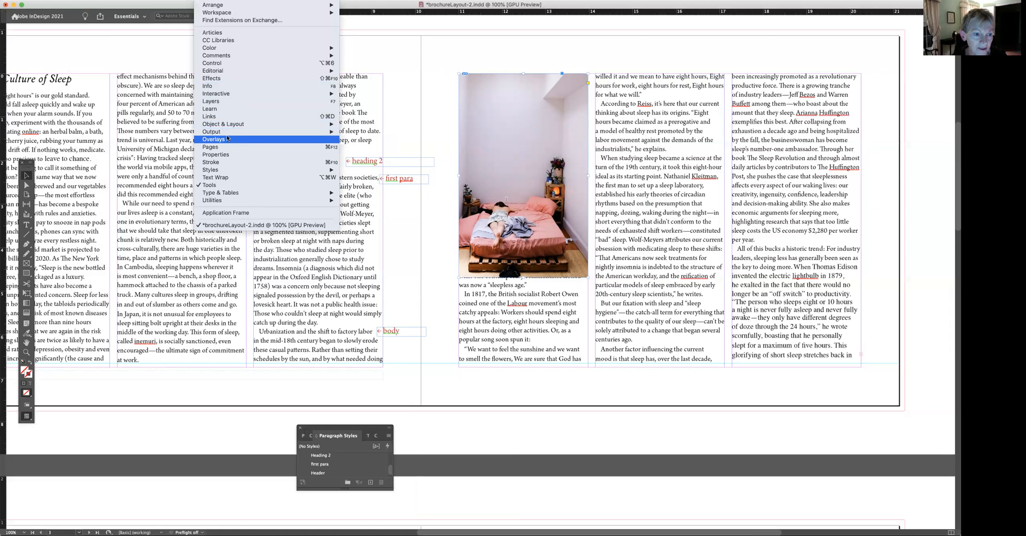
mouse_move(224, 171)
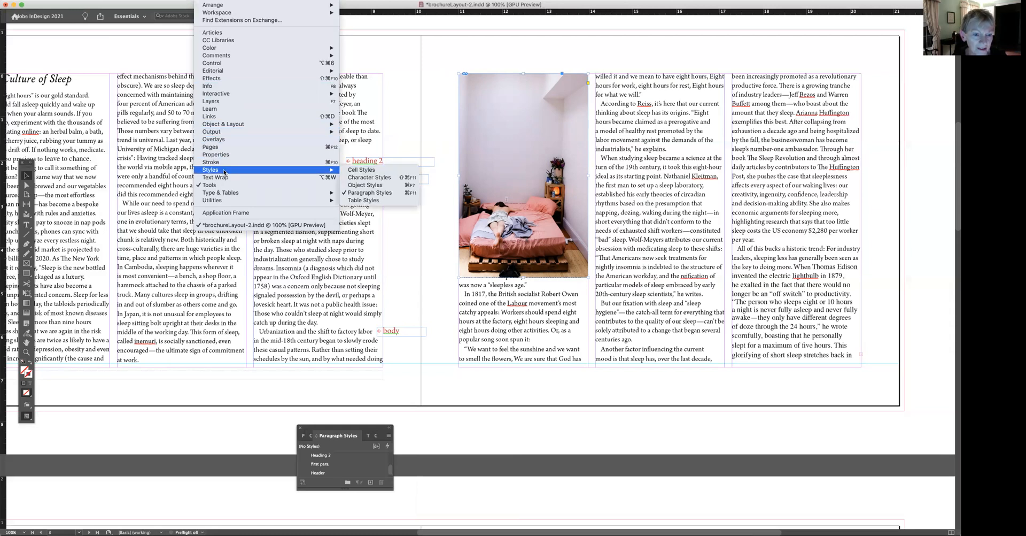
click(368, 185)
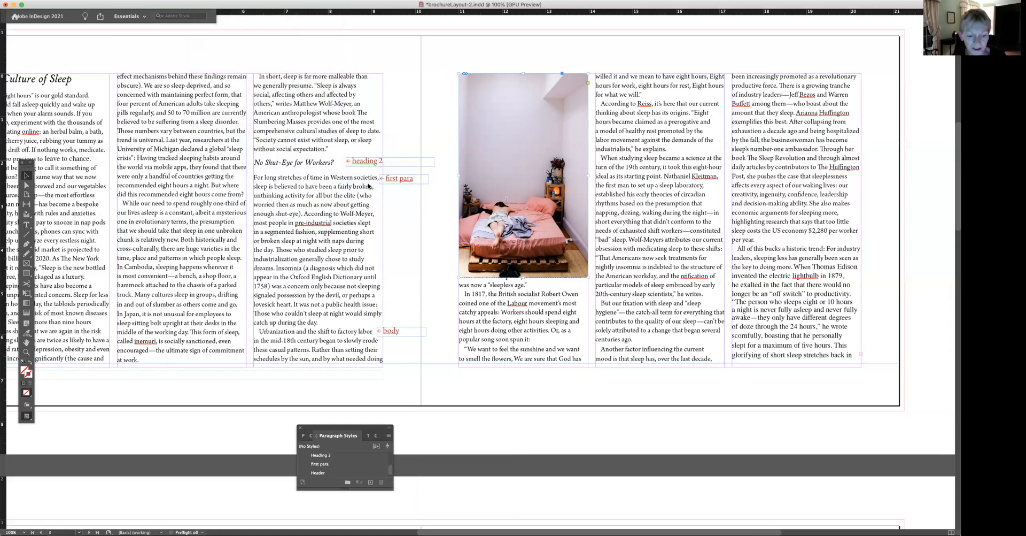
drag(461, 435, 361, 210)
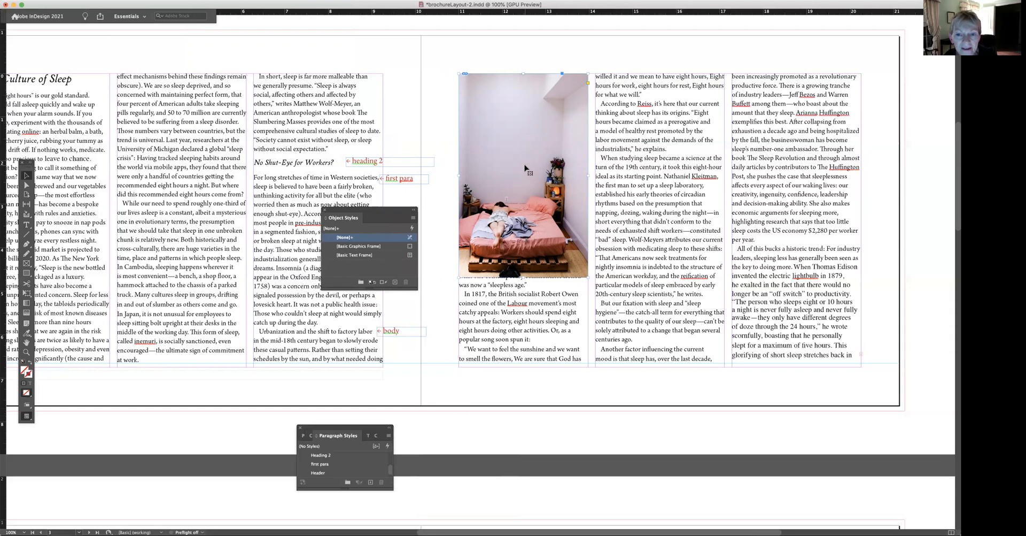
Start a new object style from the selected photo and name it image
click(413, 219)
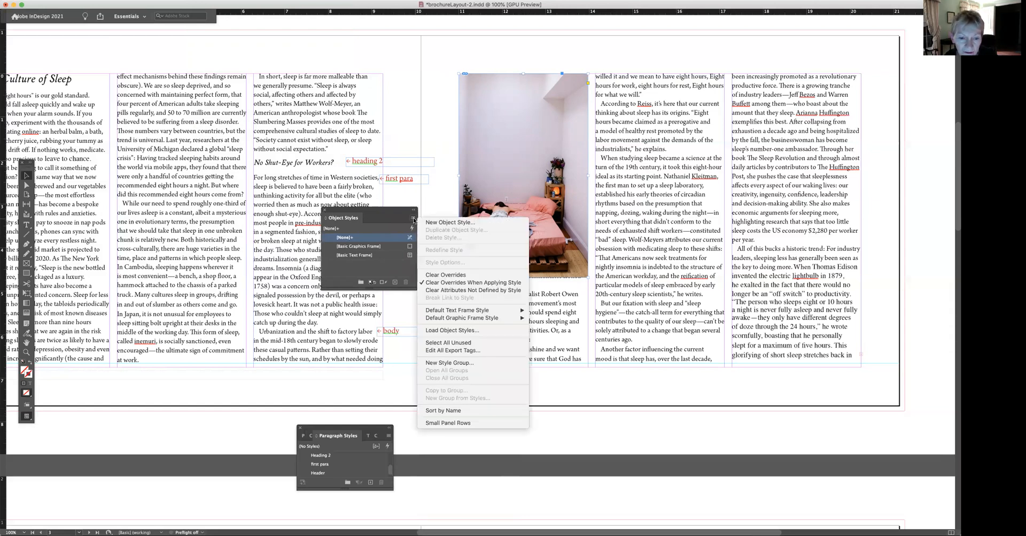
click(443, 222)
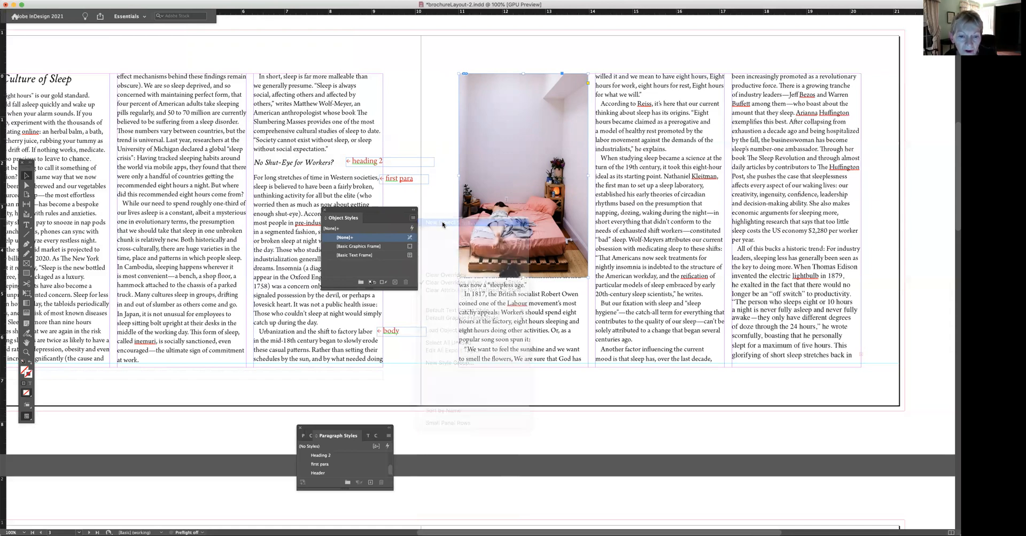
click(488, 157)
drag(488, 159, 451, 158)
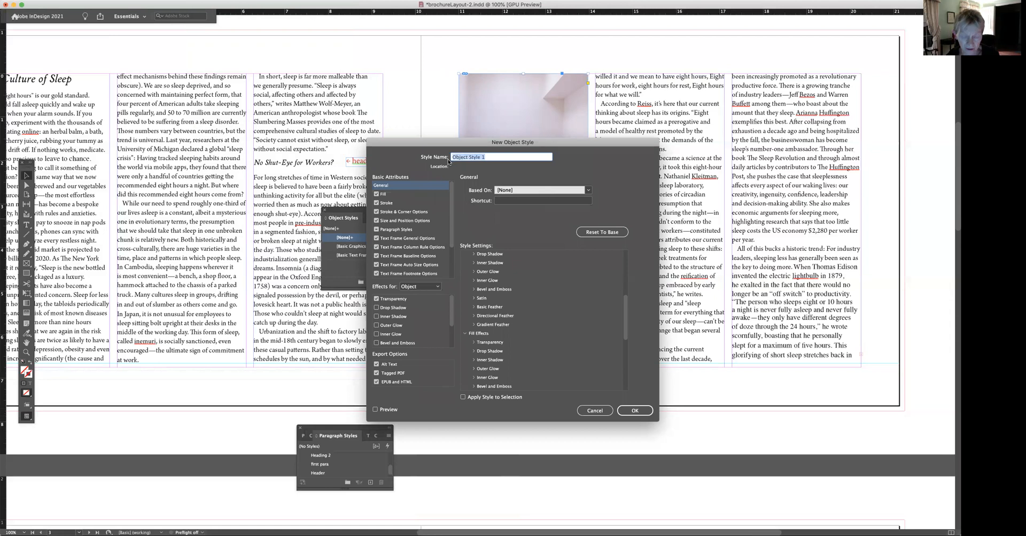
text(image)
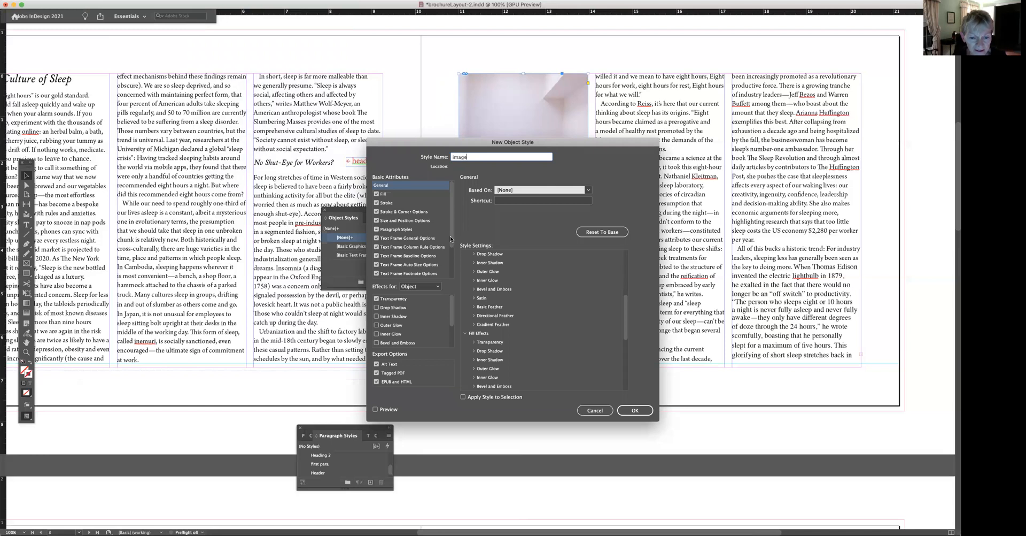
Include text wrap in the image style, set to wrap around the bounding box
scroll(451, 243, down, 1)
scroll(451, 247, down, 3)
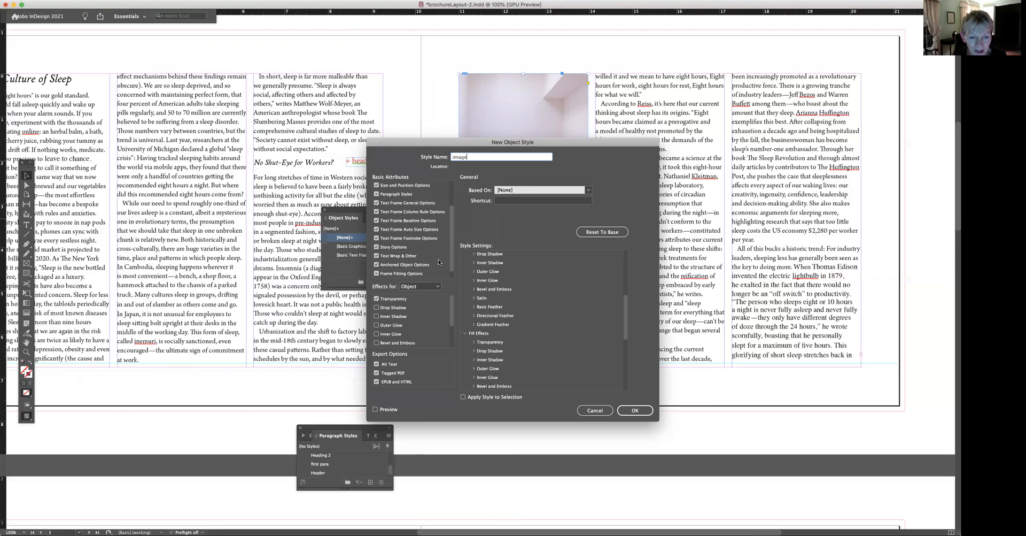
click(377, 256)
click(394, 256)
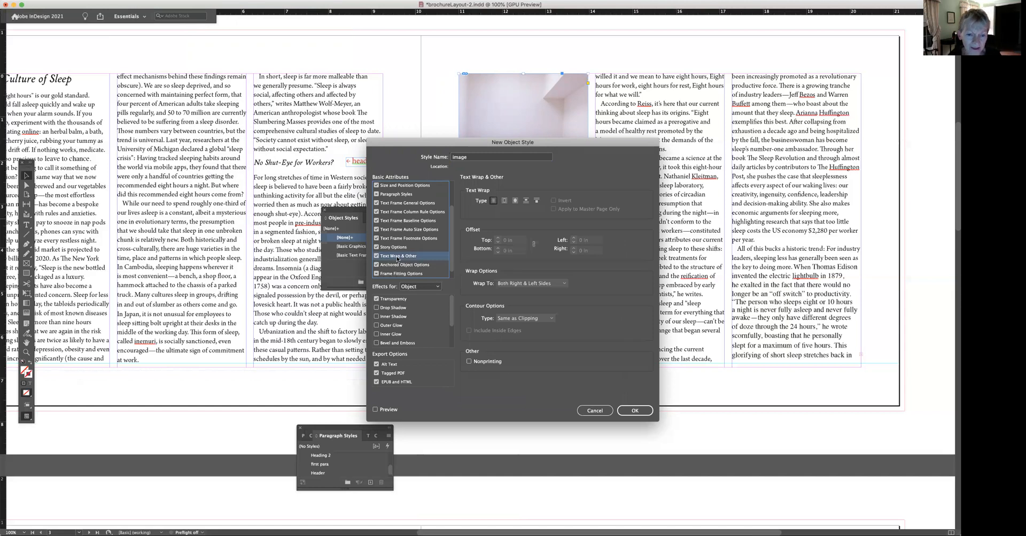
click(505, 201)
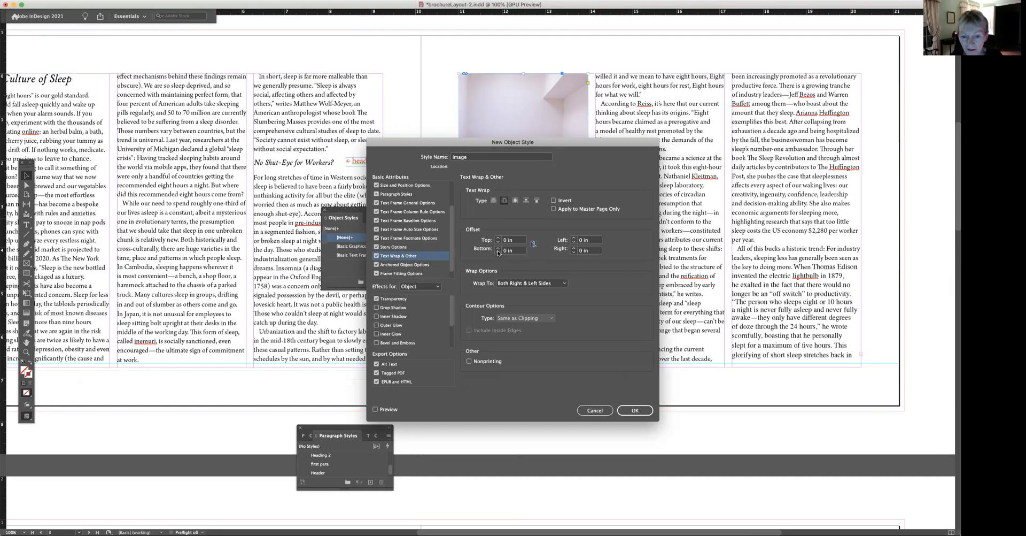
Unlink the style's wrap offsets, set the bottom offset to 0.125 in, and wrap text to Side Towards Spine
click(534, 244)
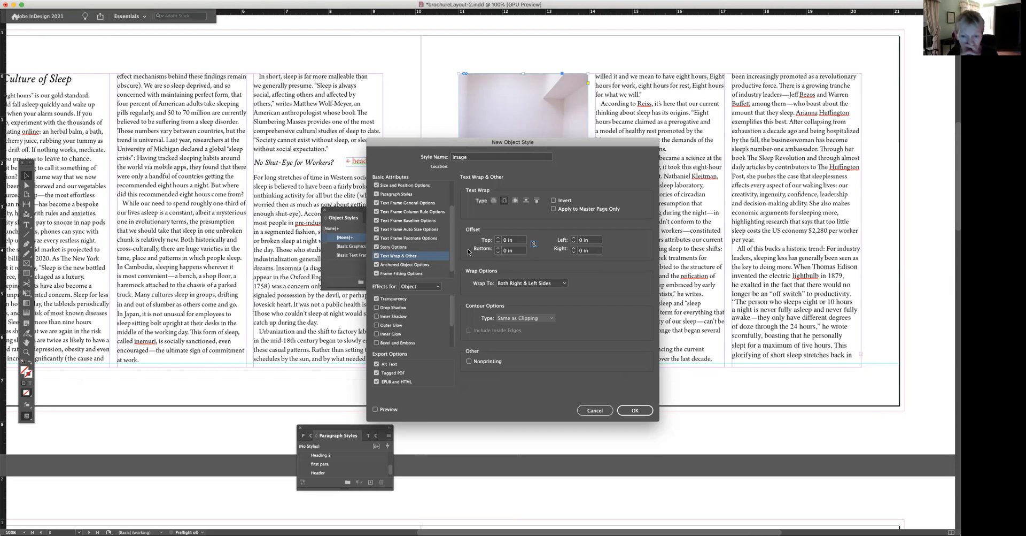
click(499, 248)
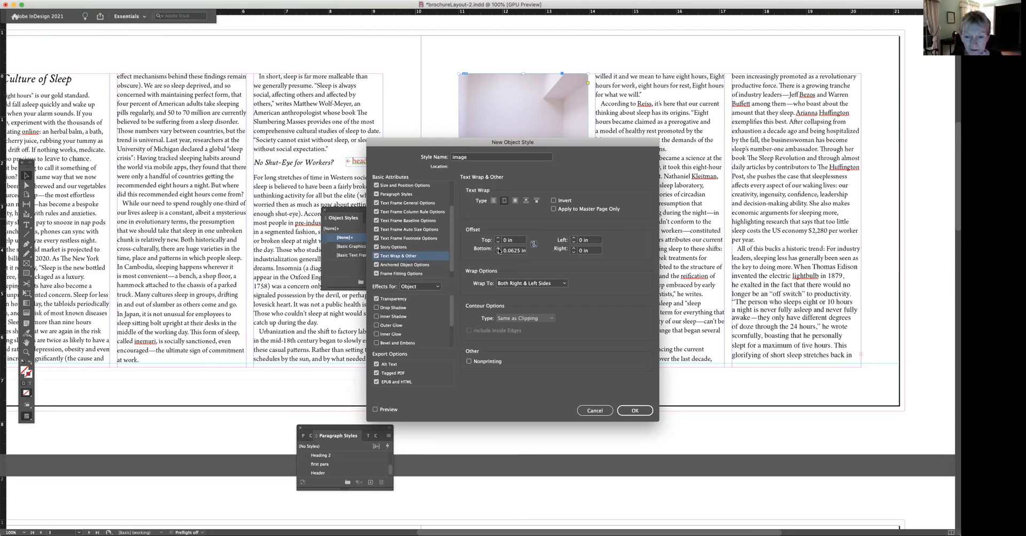
drag(572, 148, 823, 113)
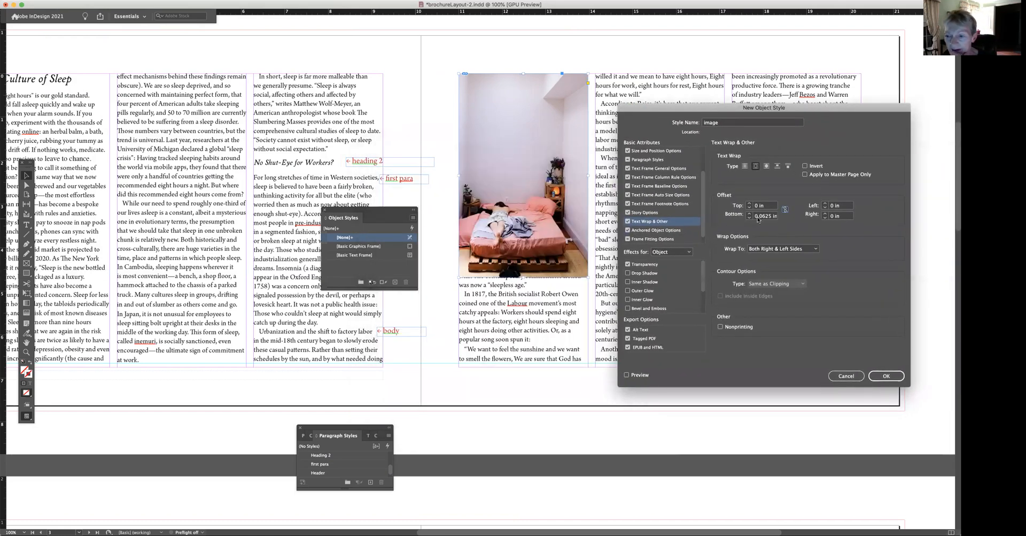
click(755, 168)
click(749, 213)
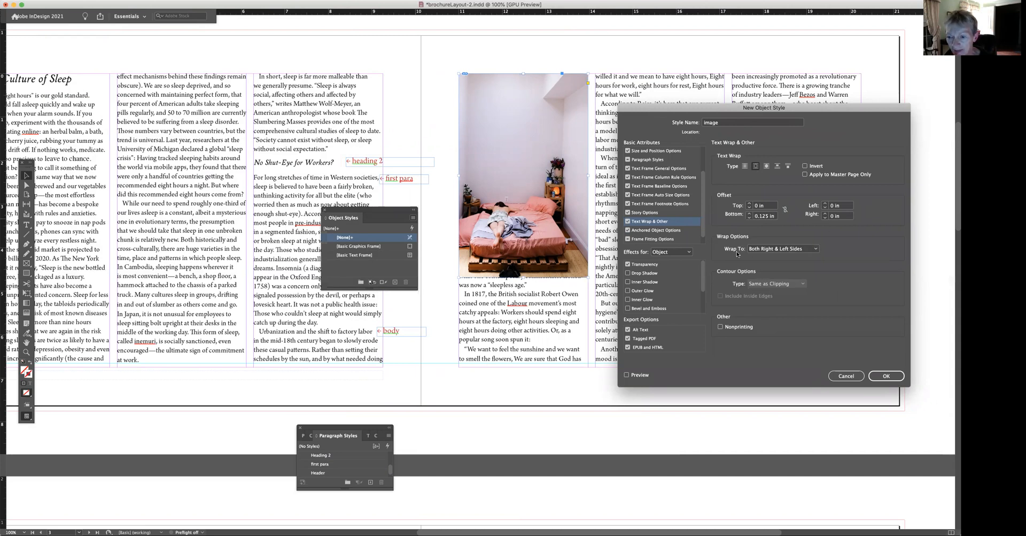
click(817, 249)
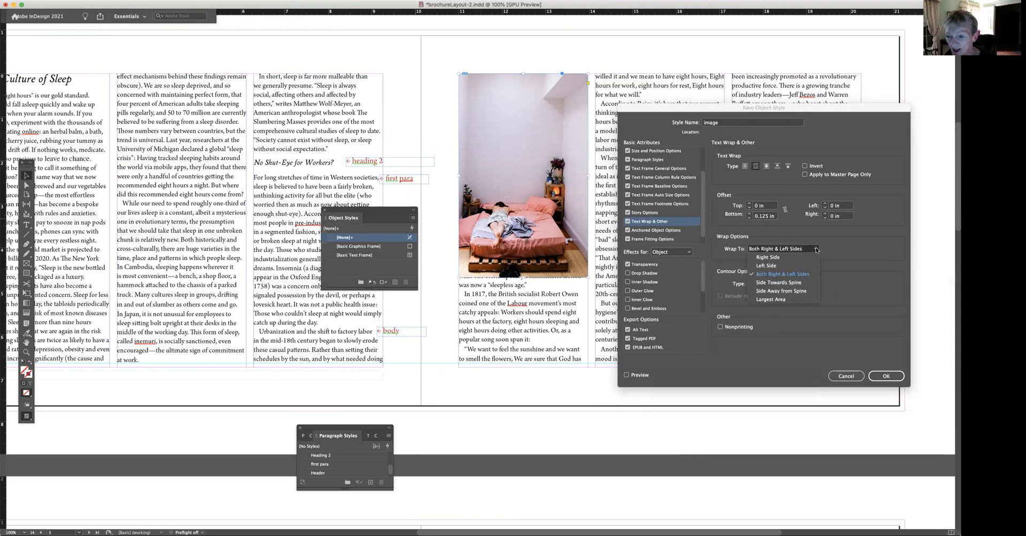
click(784, 283)
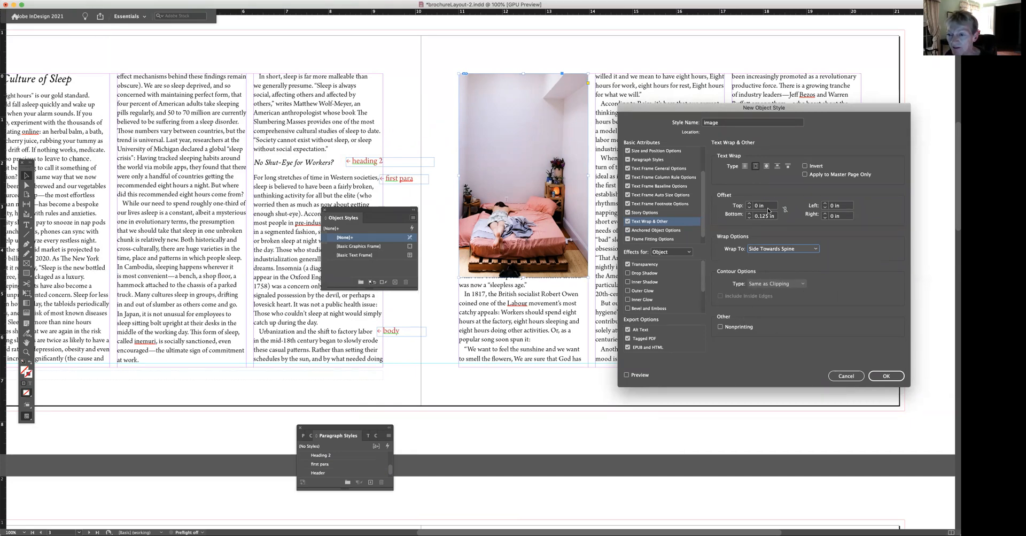
Add a drop shadow to the image style with the Soft Light blending mode
click(628, 273)
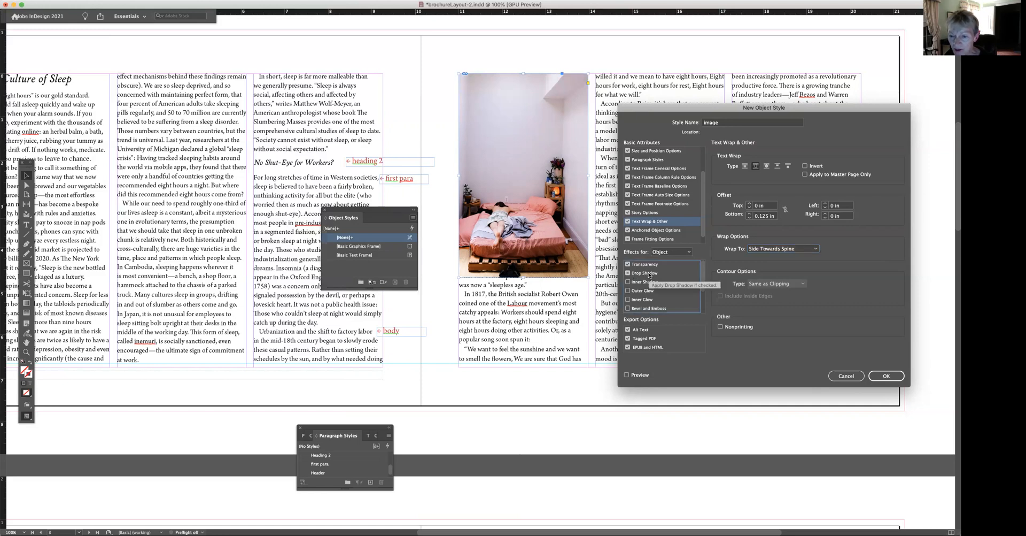
click(649, 273)
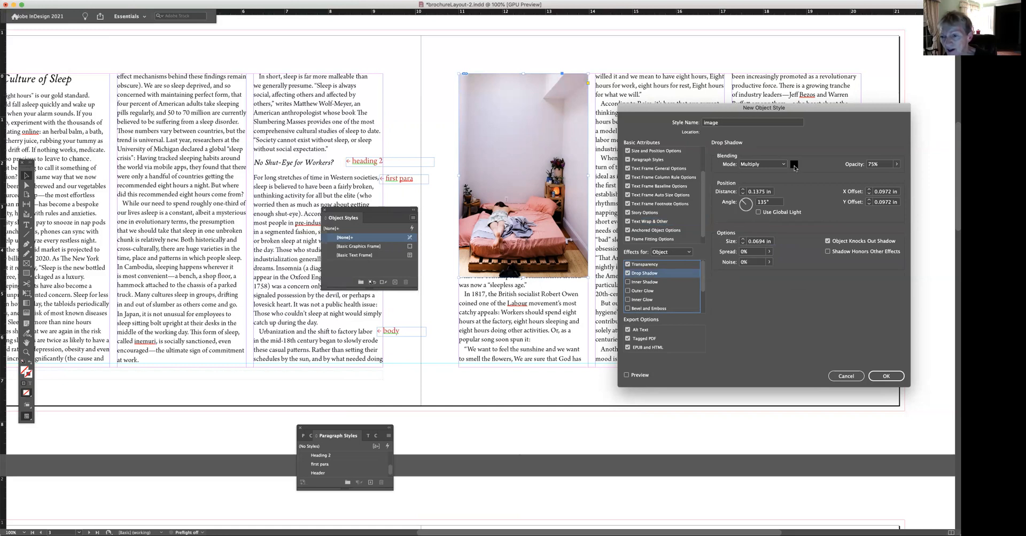
click(784, 164)
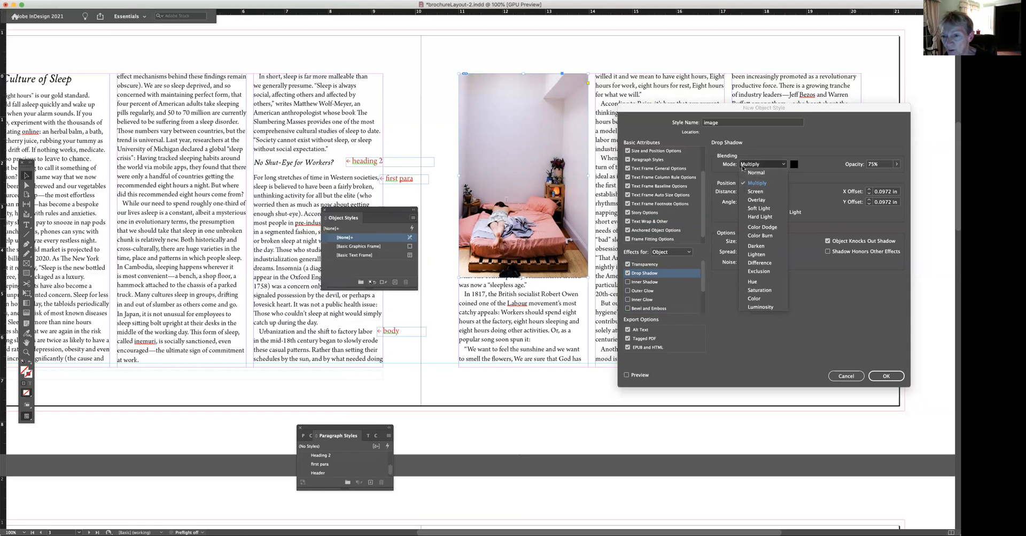
click(769, 209)
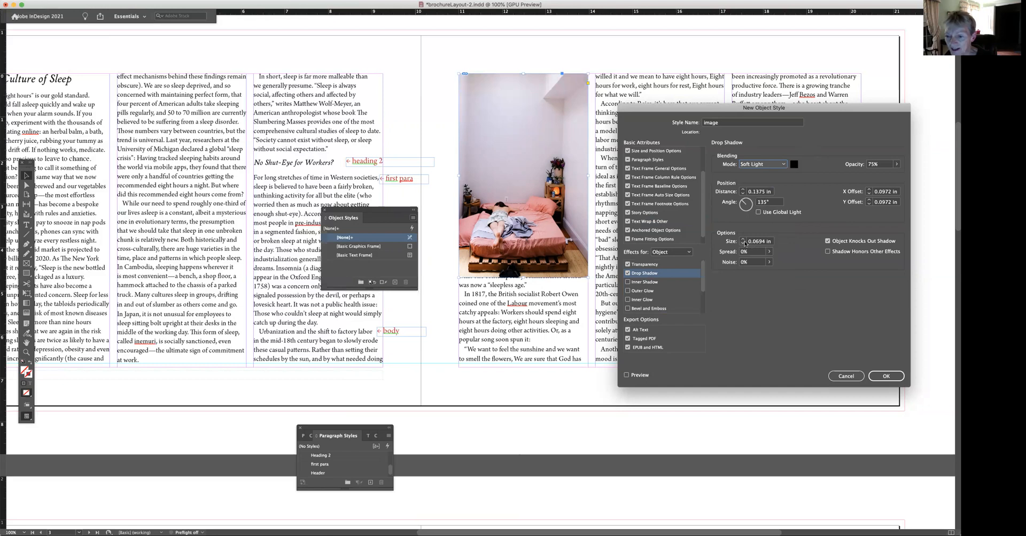
Set the drop shadow's size to 0.0625 in and its opacity to 25%
click(743, 244)
click(744, 244)
click(743, 239)
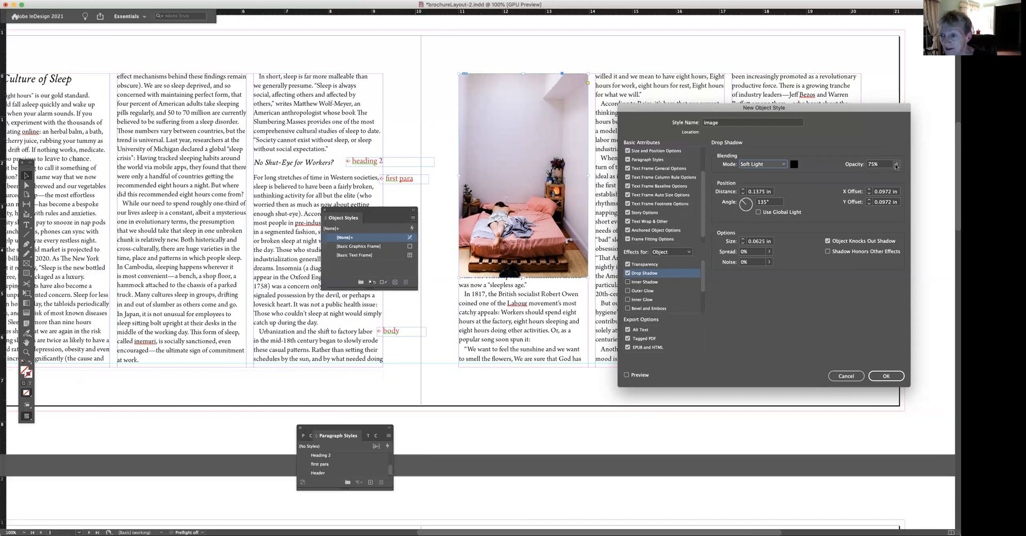
click(896, 164)
drag(886, 174, 874, 175)
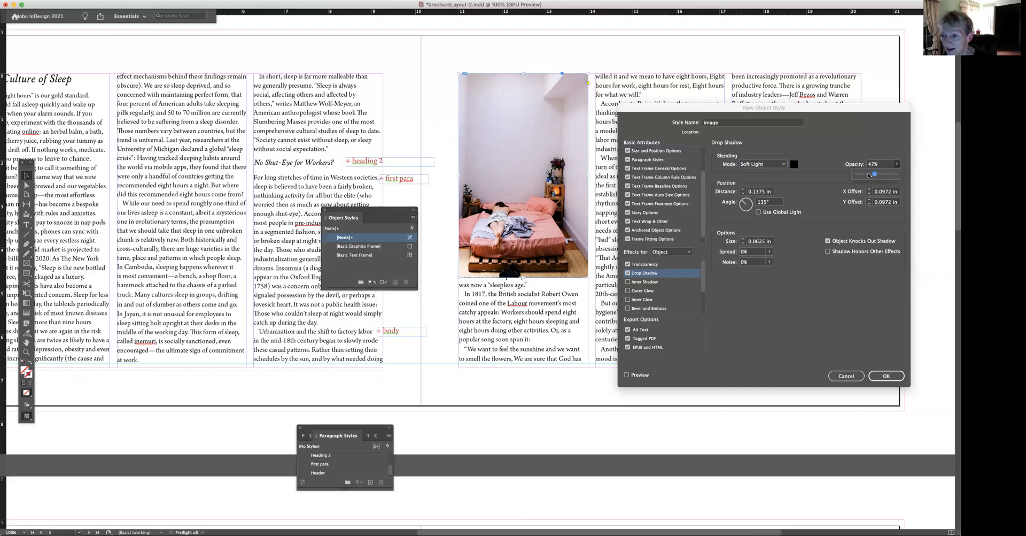
drag(868, 174, 866, 174)
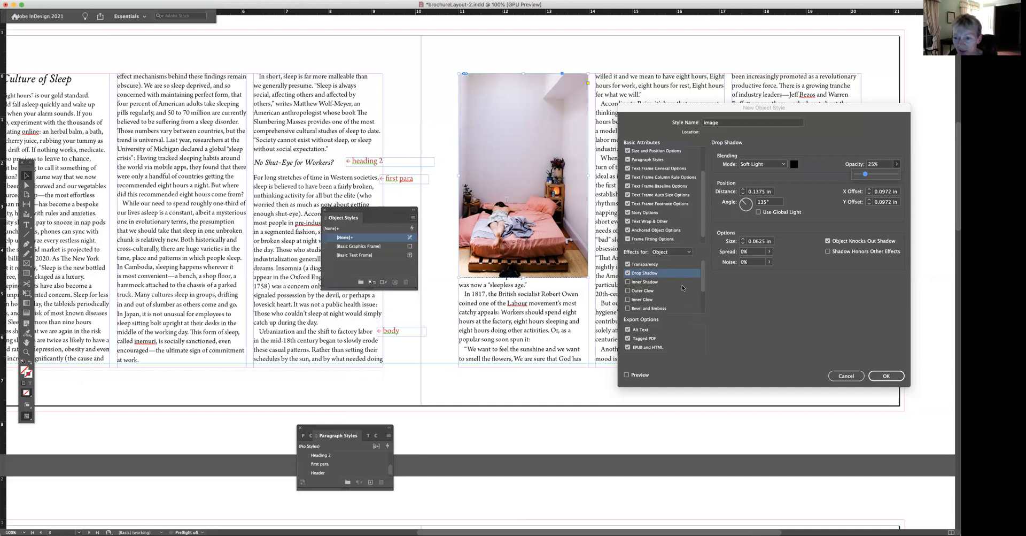
Save the image object style and apply it to the photo in the right-hand page's first column
click(887, 376)
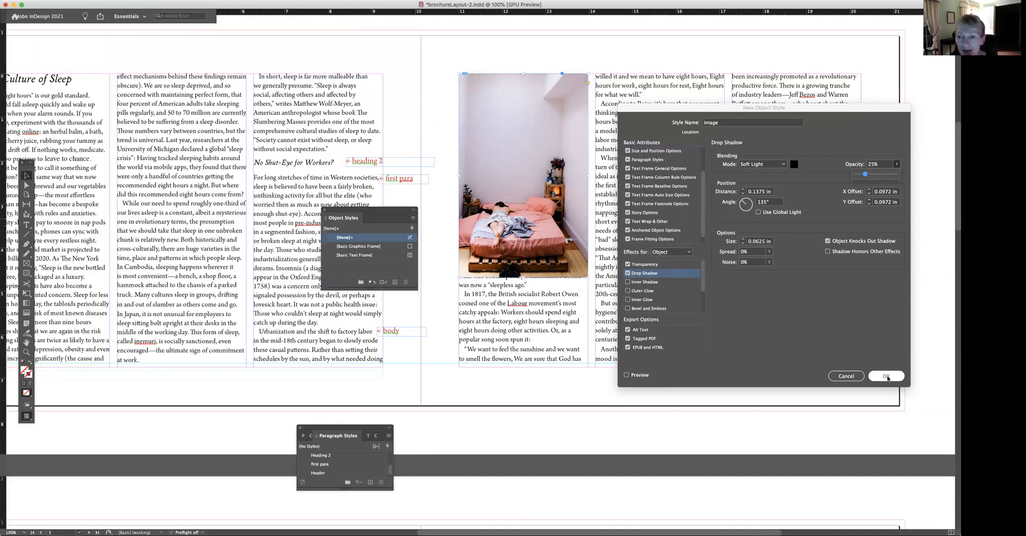
click(887, 376)
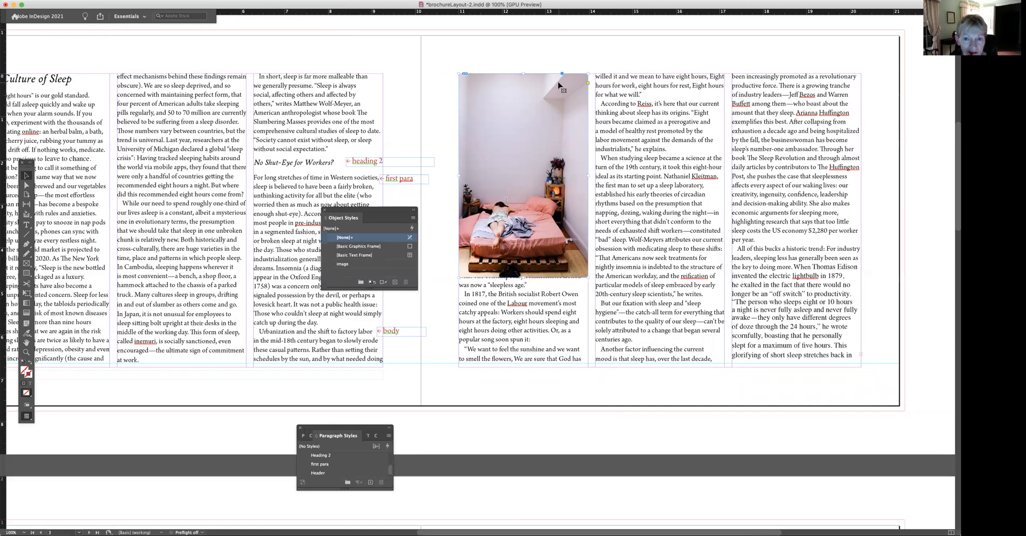
click(351, 265)
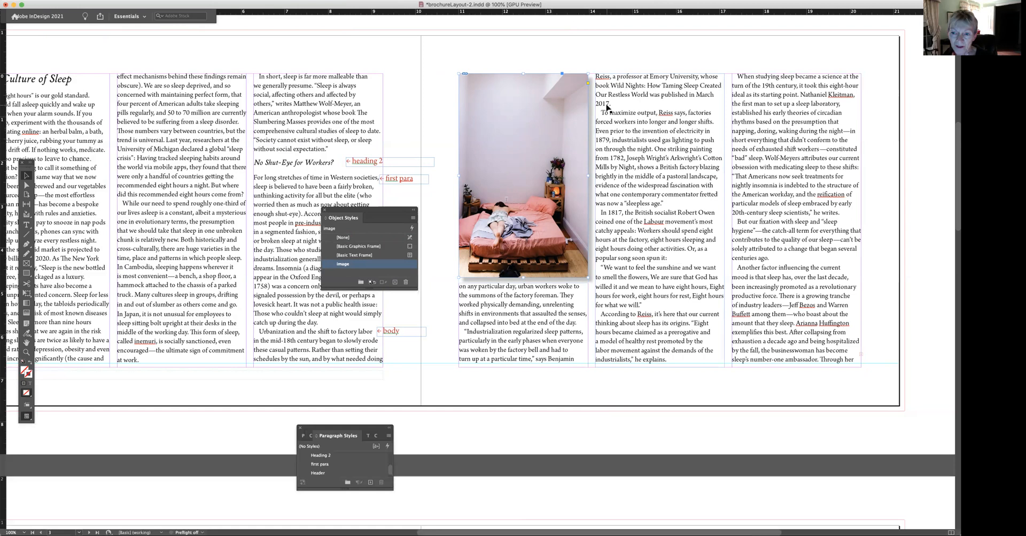
Select the text from "book Wild Nights" through "March 2017." in the right-hand page's second column and show its character settings
click(26, 225)
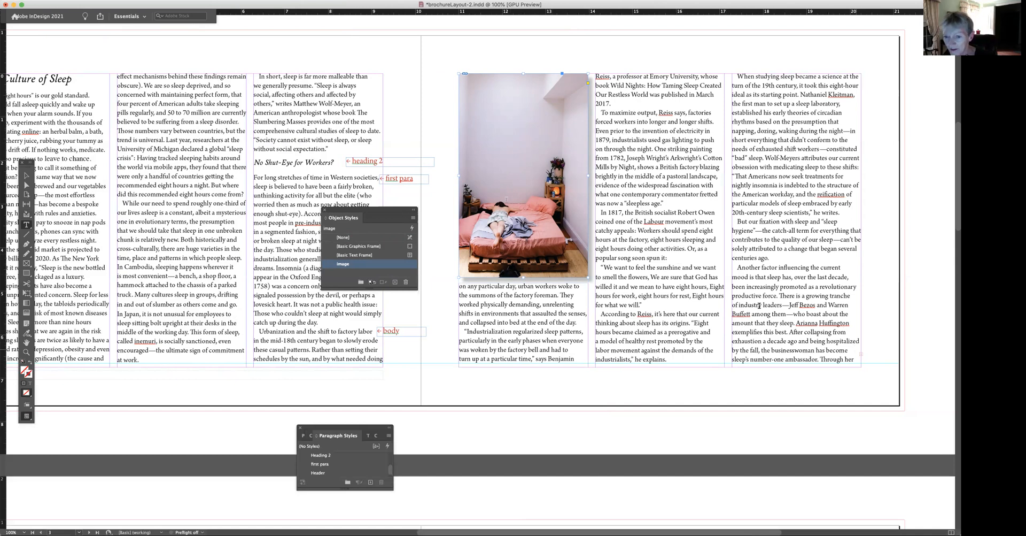
drag(598, 85, 612, 102)
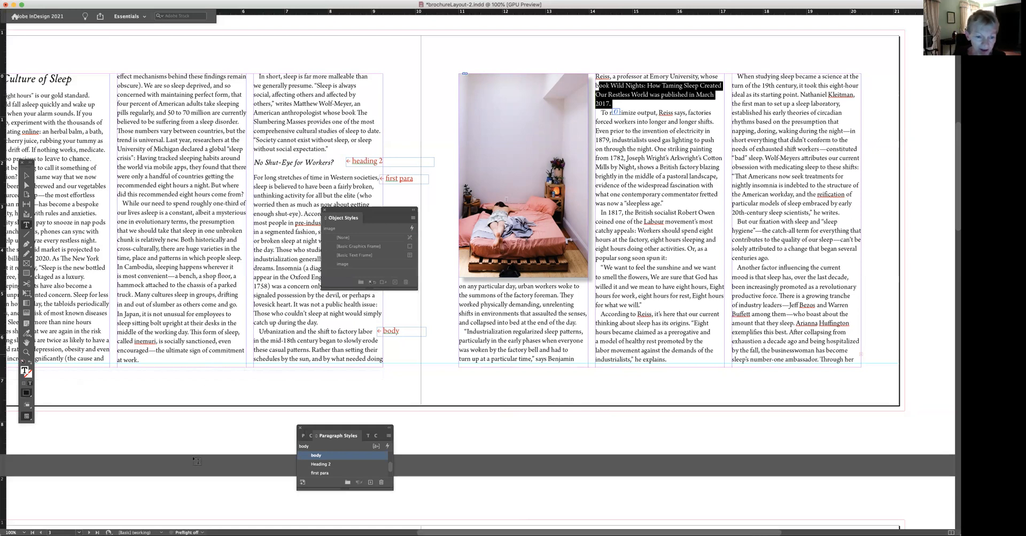
drag(323, 429, 328, 330)
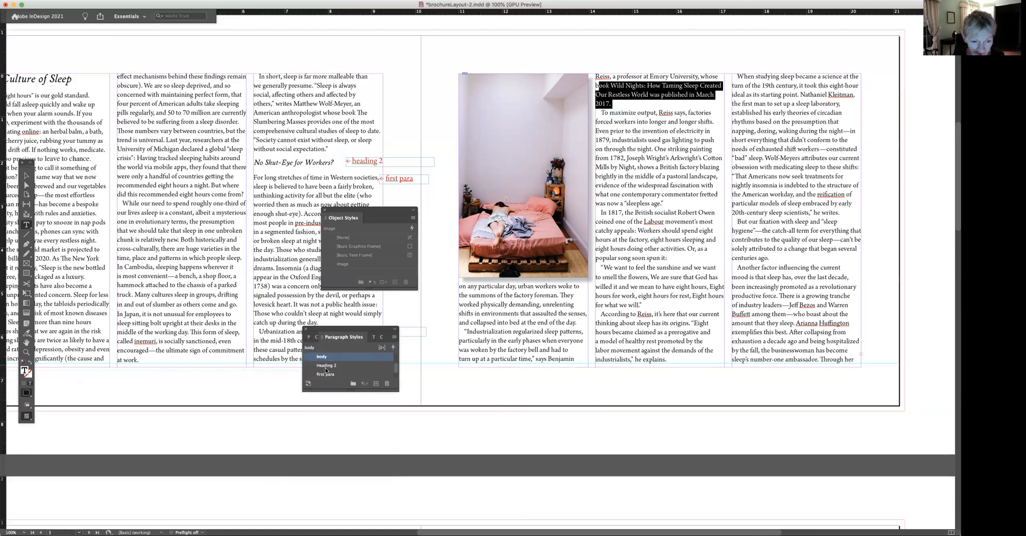
click(316, 337)
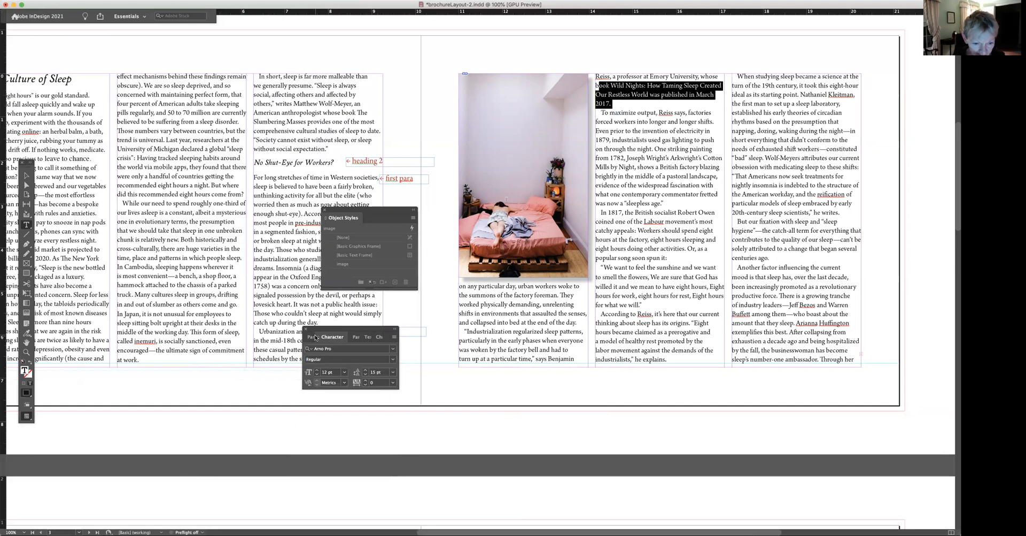
mouse_move(368, 336)
mouse_down()
mouse_move(342, 300)
mouse_move(347, 340)
mouse_move(356, 328)
mouse_up()
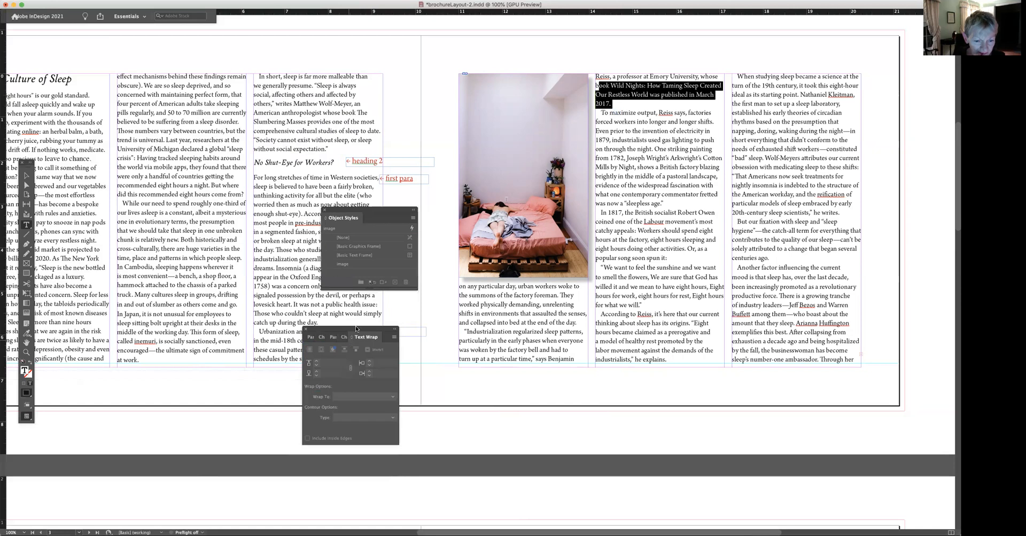
click(342, 338)
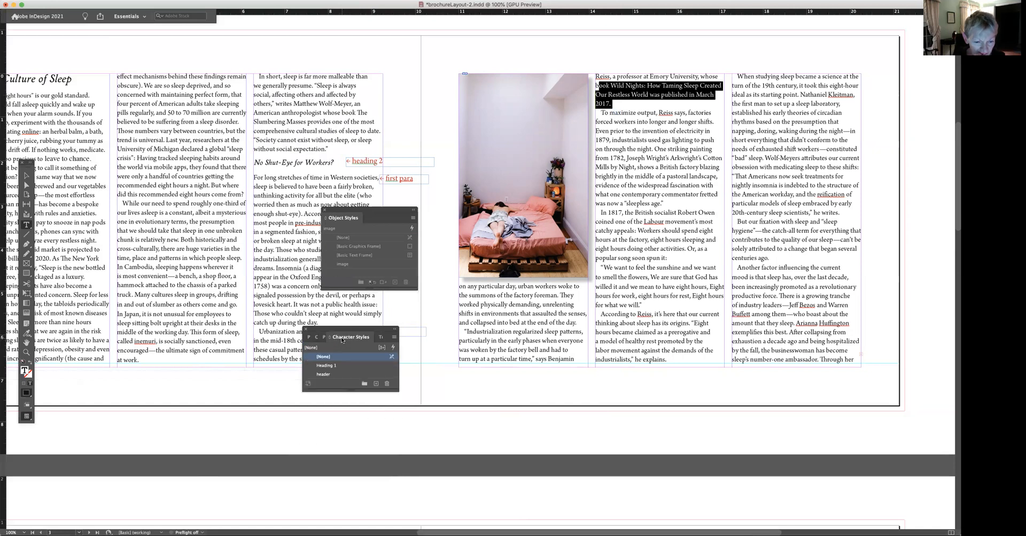
click(324, 337)
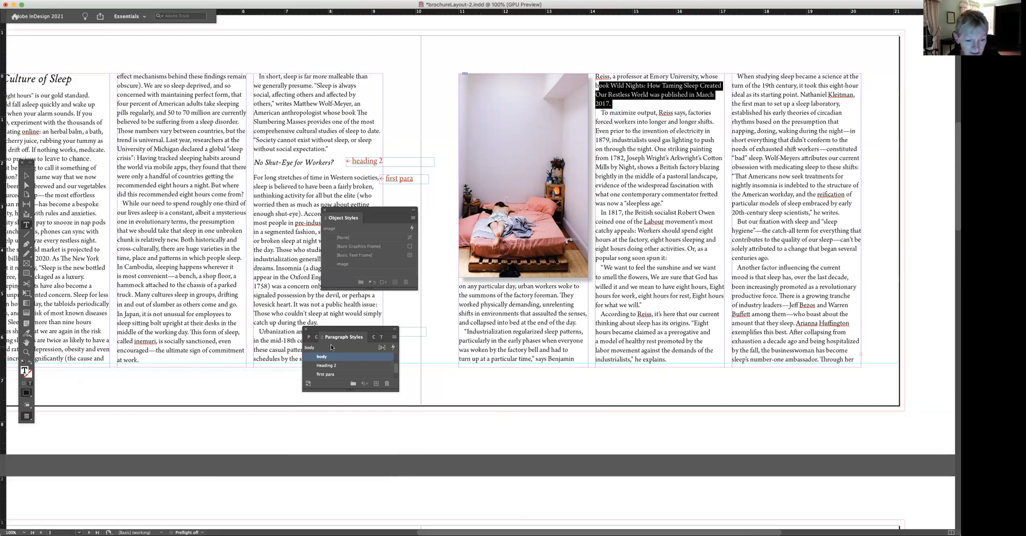
click(316, 337)
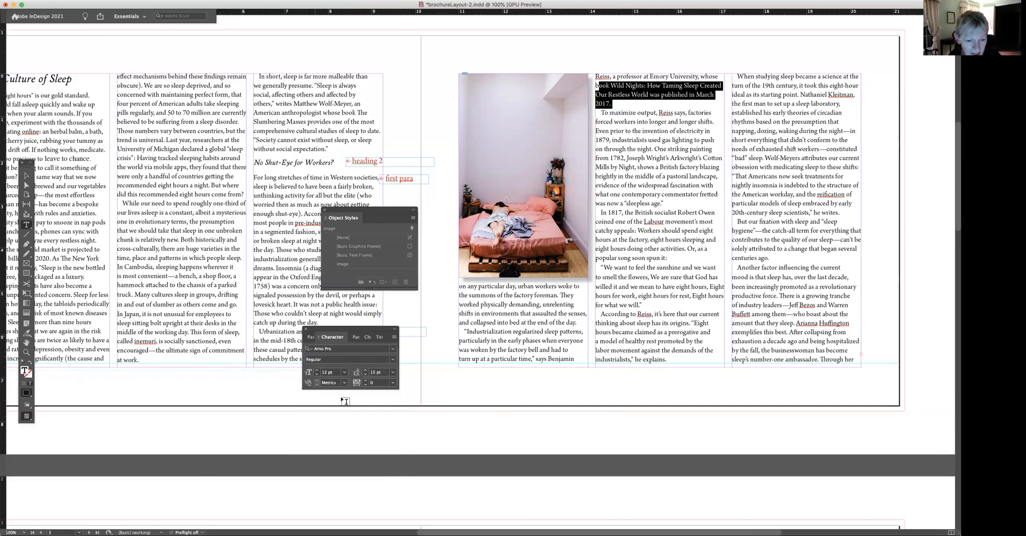
Try a tracking of -10 on the selected lines, settle on 25 to fill out the paragraph's short last line, and deselect the text
click(393, 382)
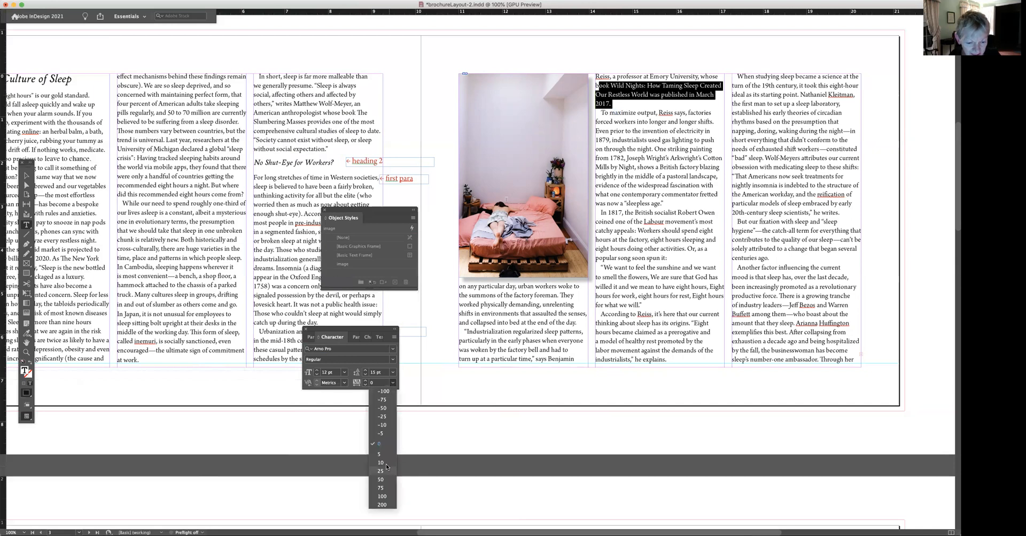
click(384, 425)
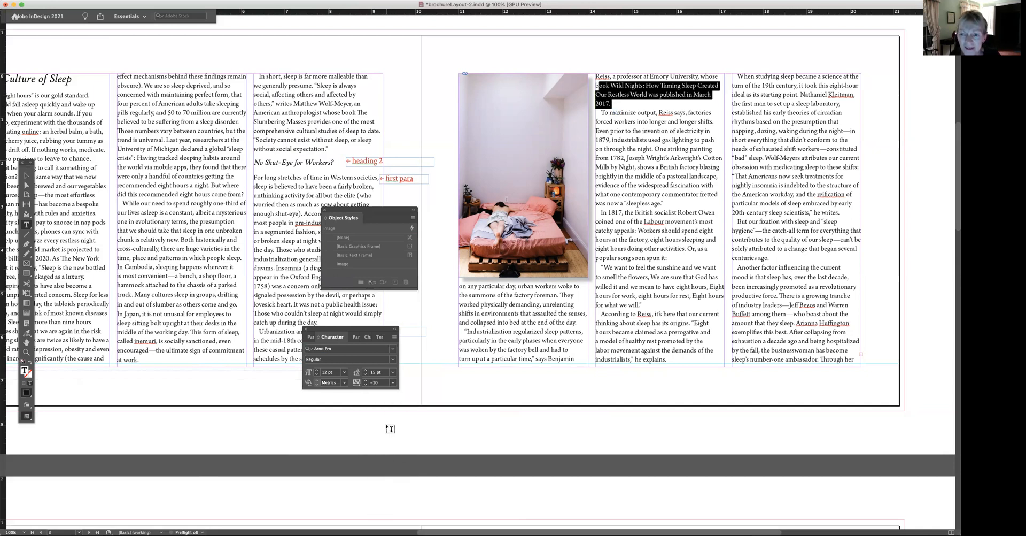
click(393, 382)
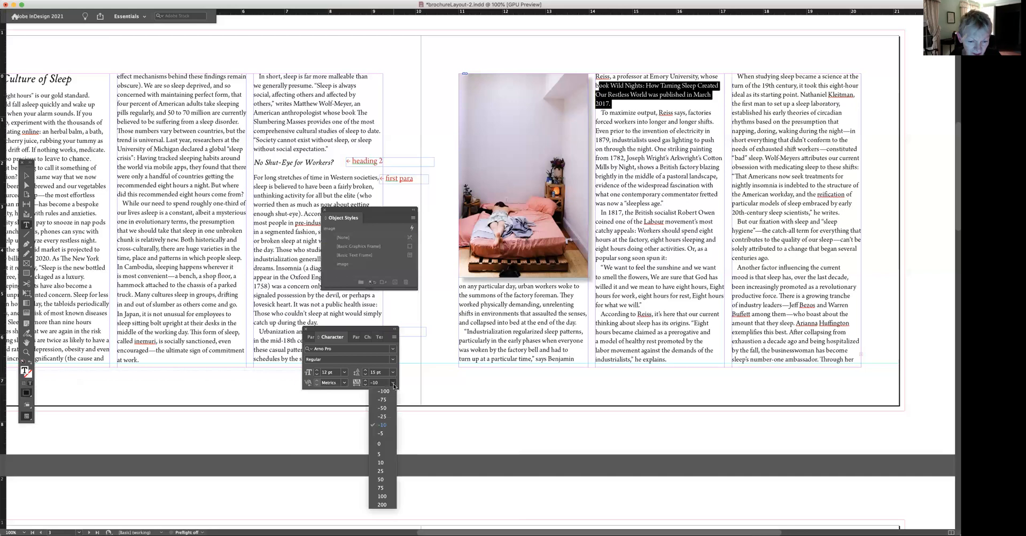
click(385, 471)
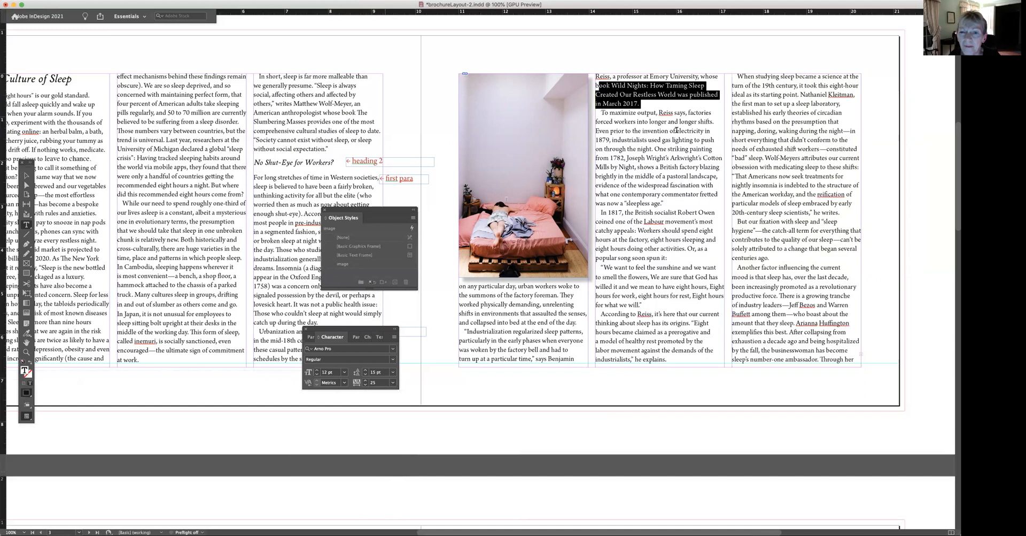
click(673, 86)
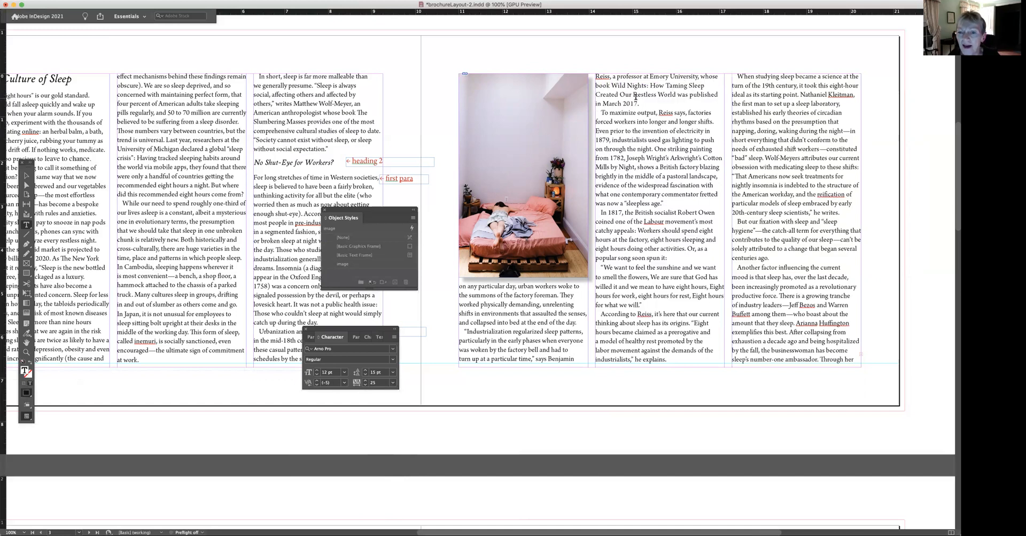